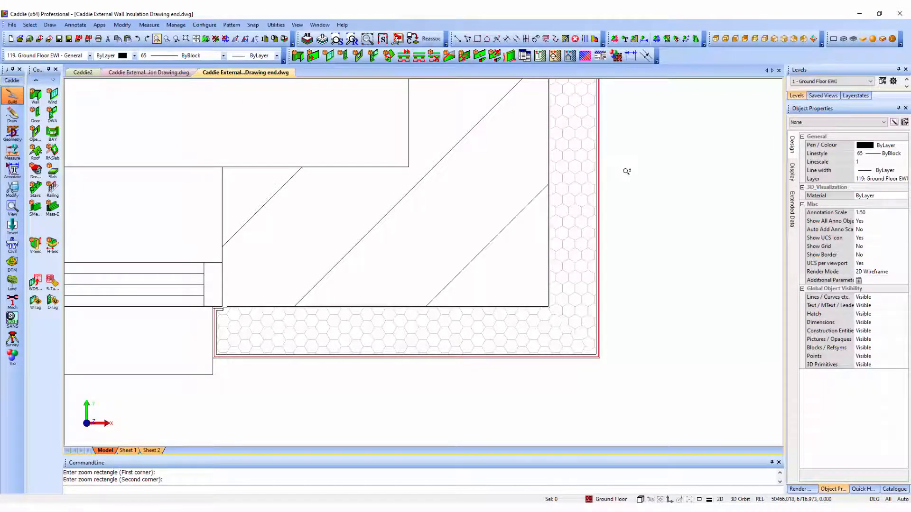
mouse_move(626, 171)
mouse_down()
mouse_move(640, 197)
mouse_move(666, 359)
mouse_up()
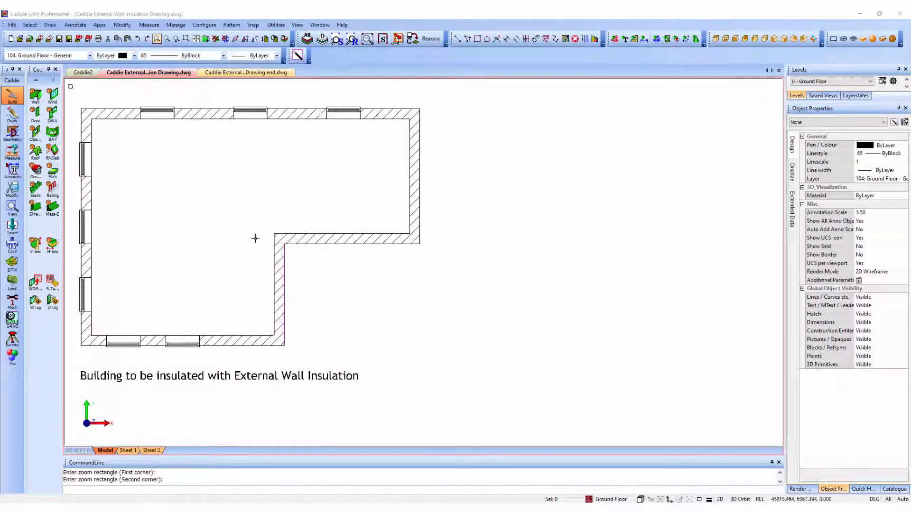
click(189, 207)
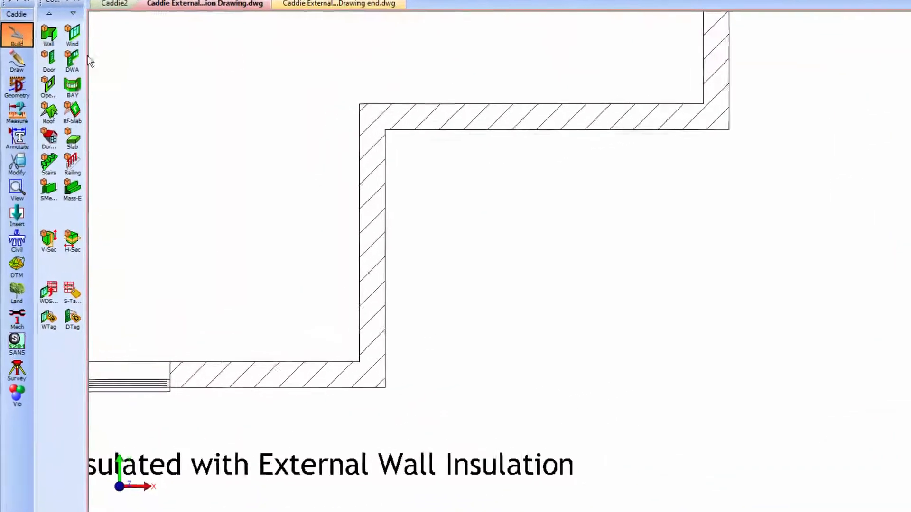
Step: Place three DWA.Sash.Ext-Sill.Wood window assemblies, 1000 wide by 1250 high with 2100 head height, in the lower wall and both walls of the recess
click(72, 57)
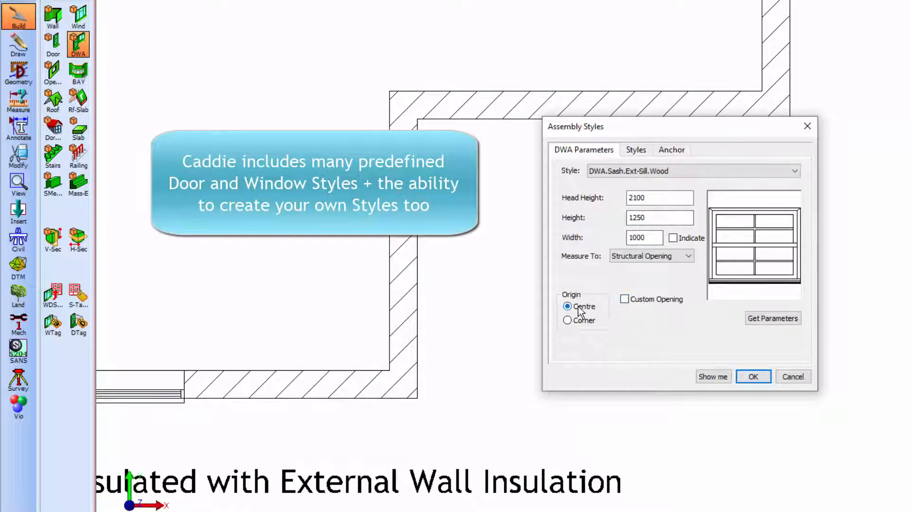
click(753, 378)
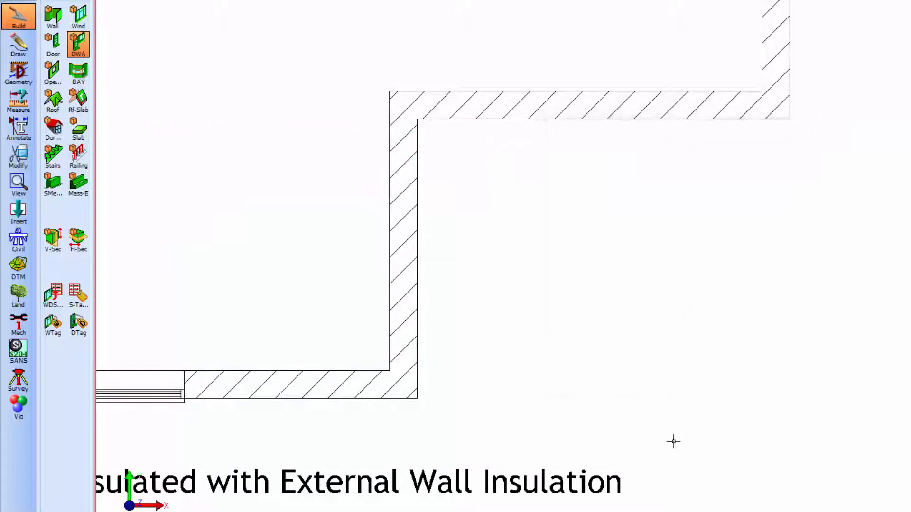
click(311, 405)
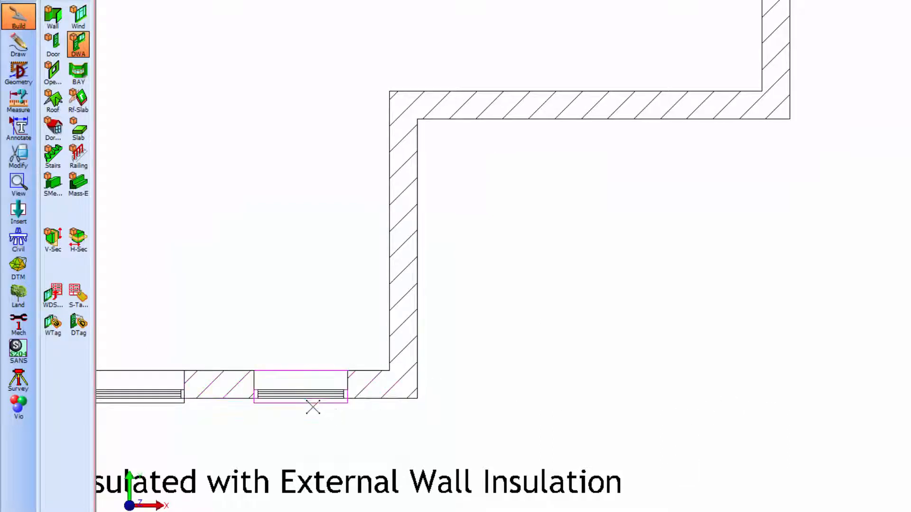
click(425, 240)
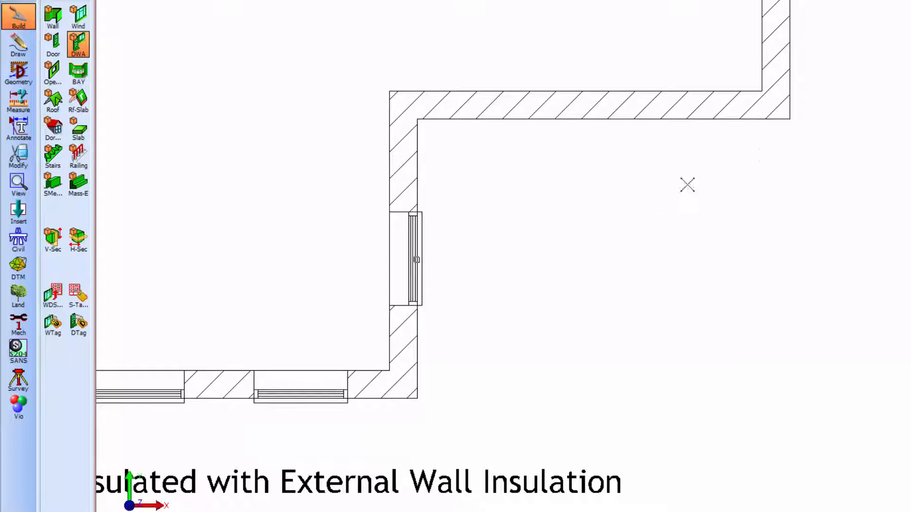
click(790, 121)
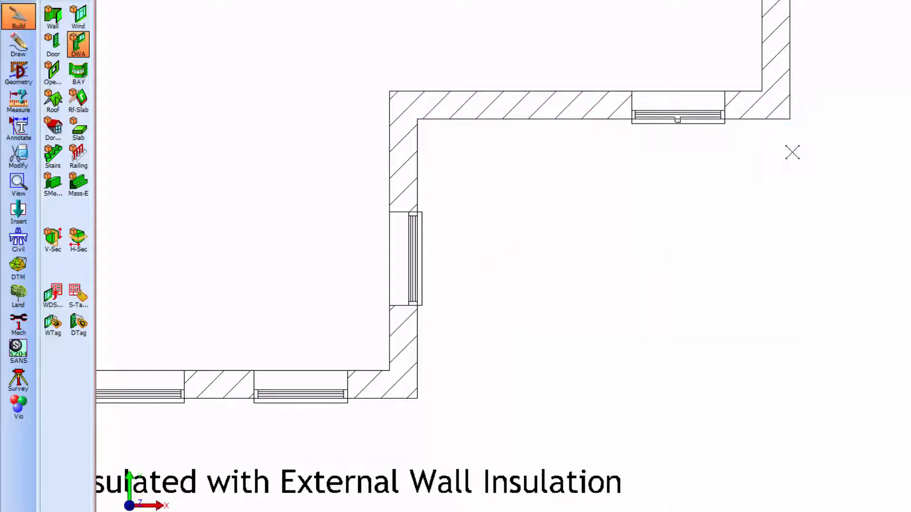
key(Escape)
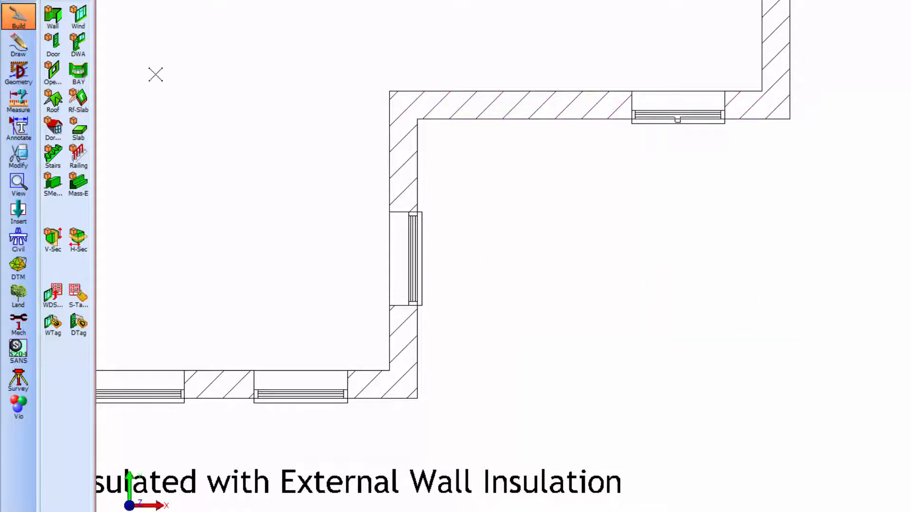
Step: Insert a 1000 by 2100 JW.Door.Ext.Woodhouse door with 60-degree swing beside the window in the recess's horizontal wall, opening inwards
click(53, 43)
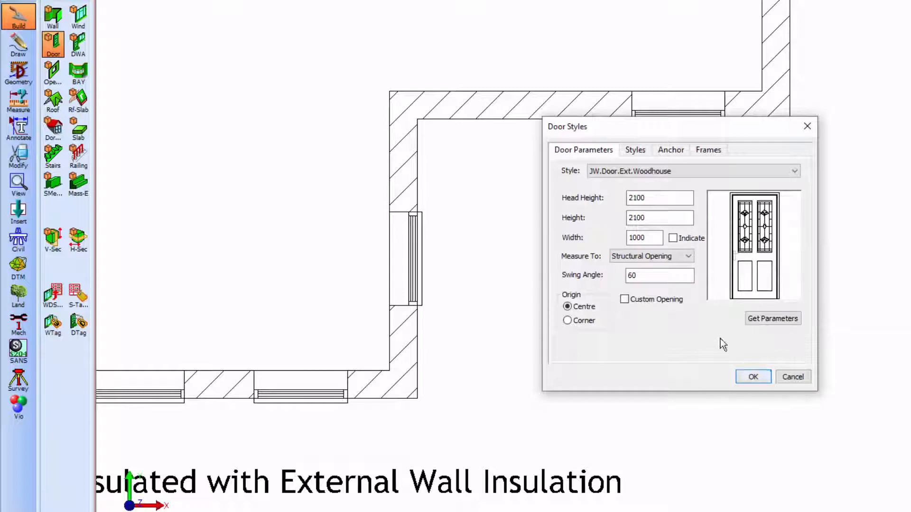
click(753, 378)
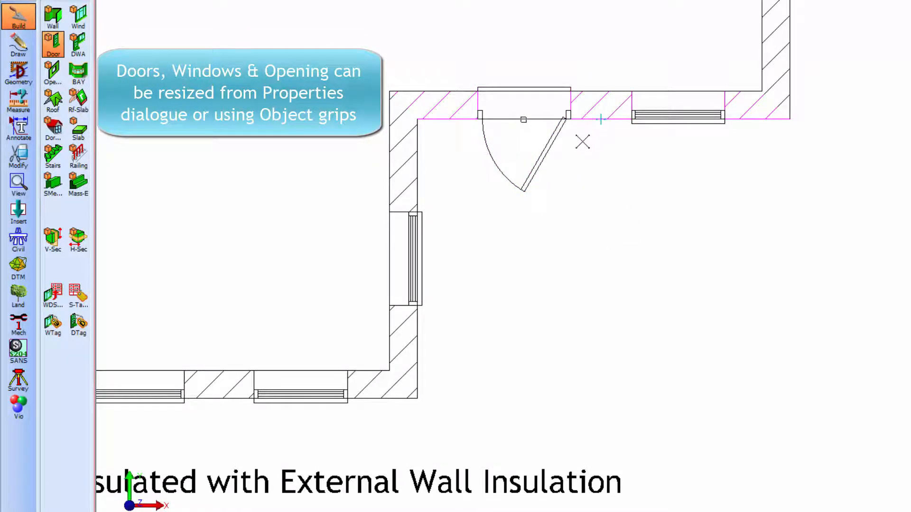
click(557, 156)
click(556, 156)
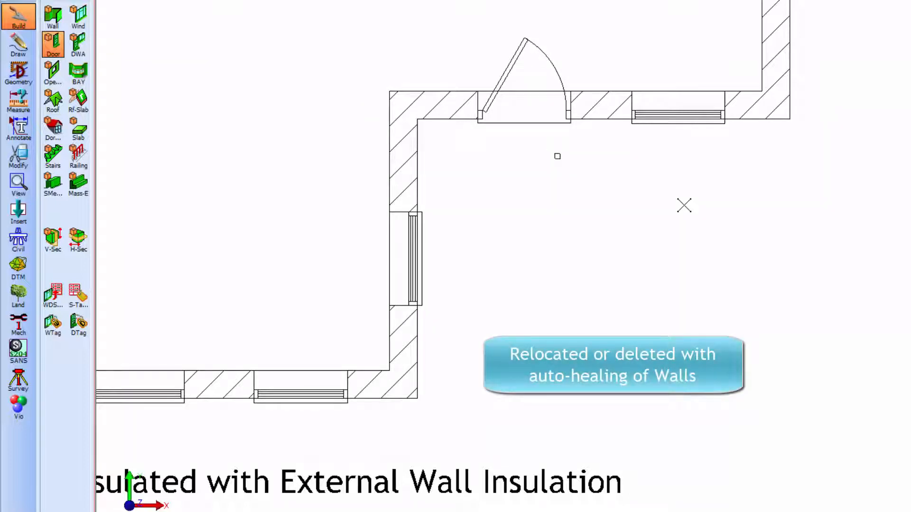
right_click(628, 203)
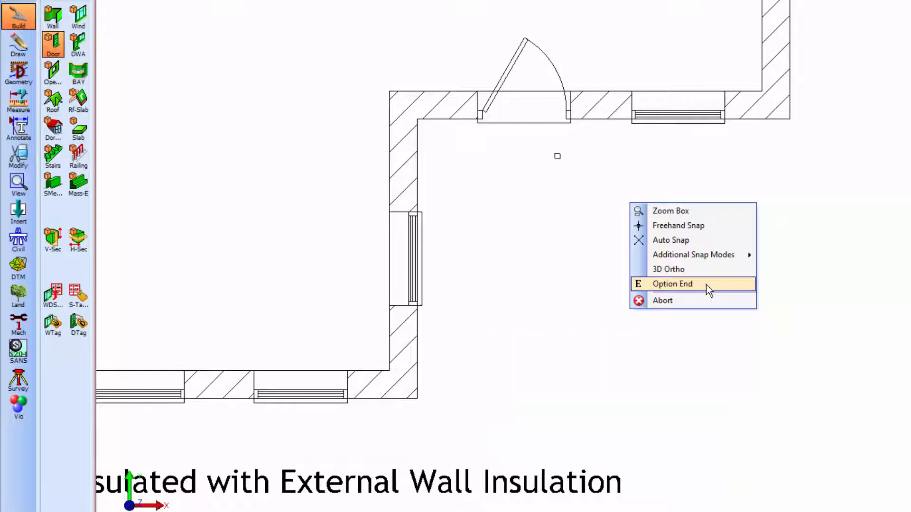
click(703, 298)
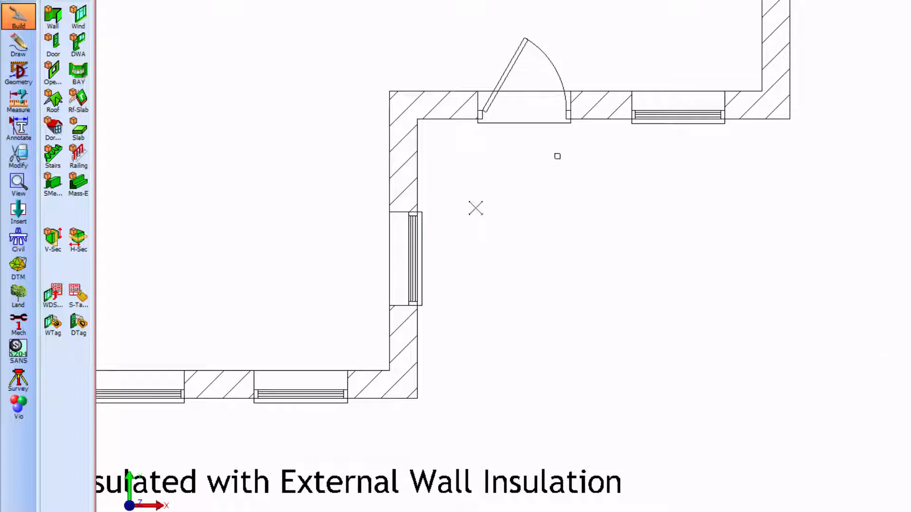
Step: Draw 2400-high Wall.EWI.100.01 insulation walls from the baseline along the outer faces of the recess's horizontal and vertical walls
click(53, 16)
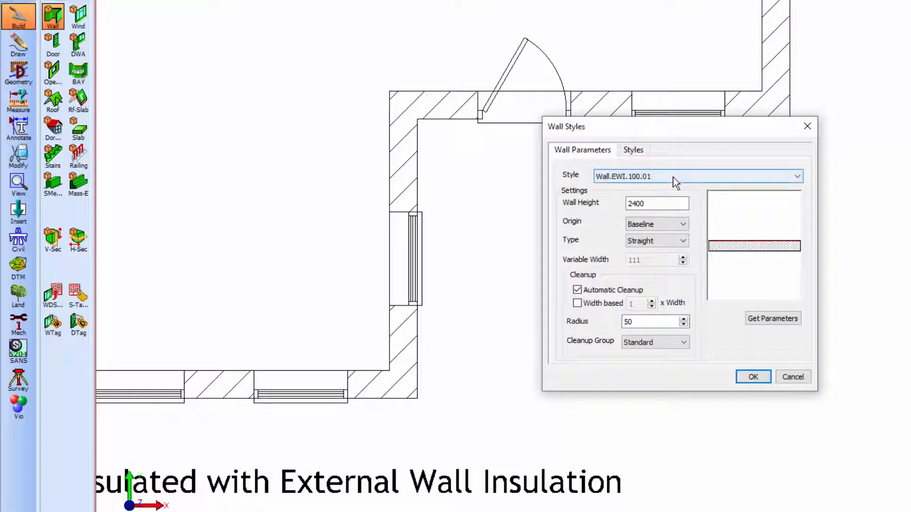
click(754, 377)
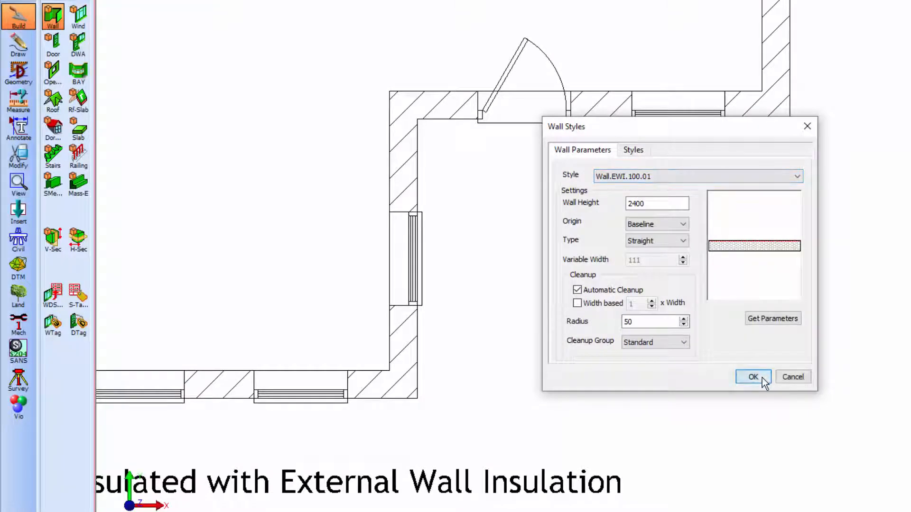
click(799, 128)
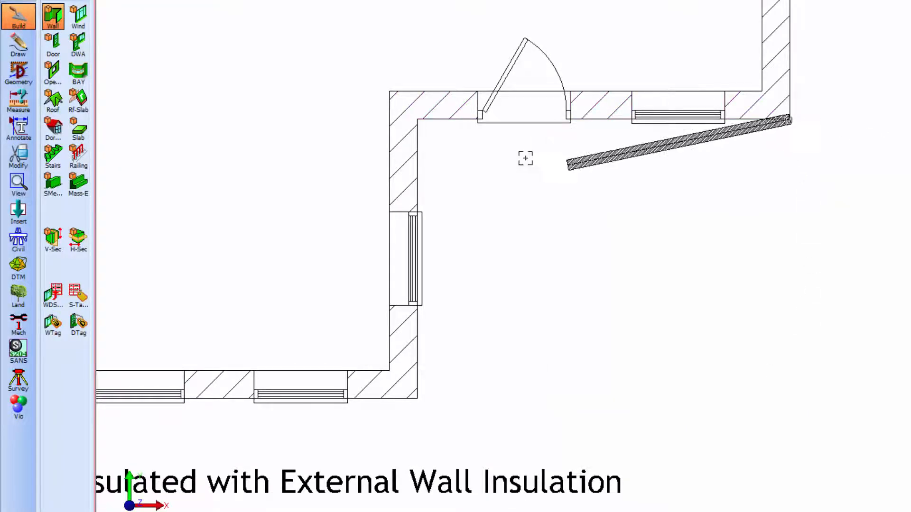
click(418, 120)
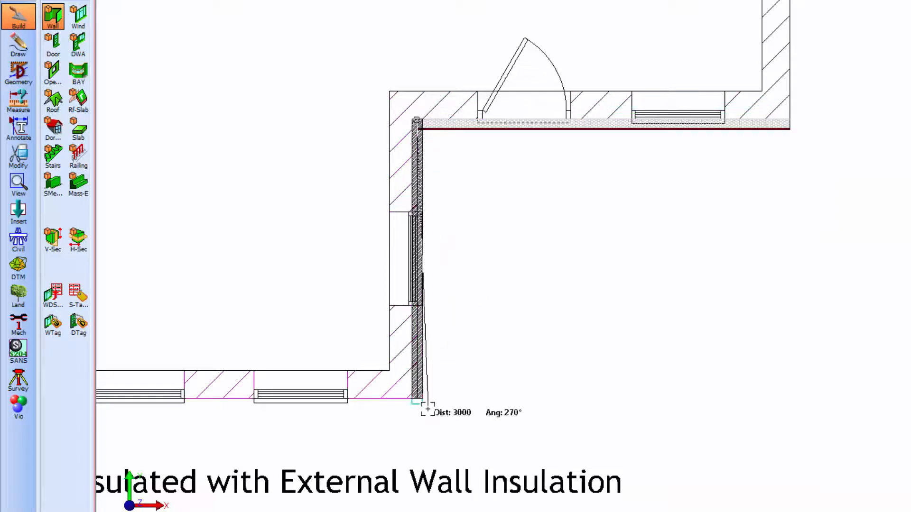
click(417, 398)
right_click(421, 399)
Step: Continue the insulation wall around the building's remaining outer corners and close it at its starting point
middle_drag(214, 107, 315, 157)
middle_drag(386, 156, 414, 192)
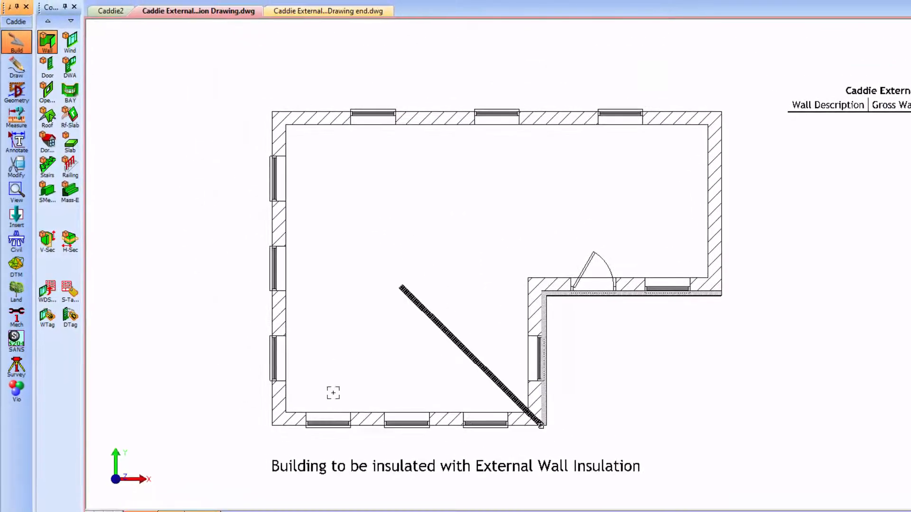
click(271, 426)
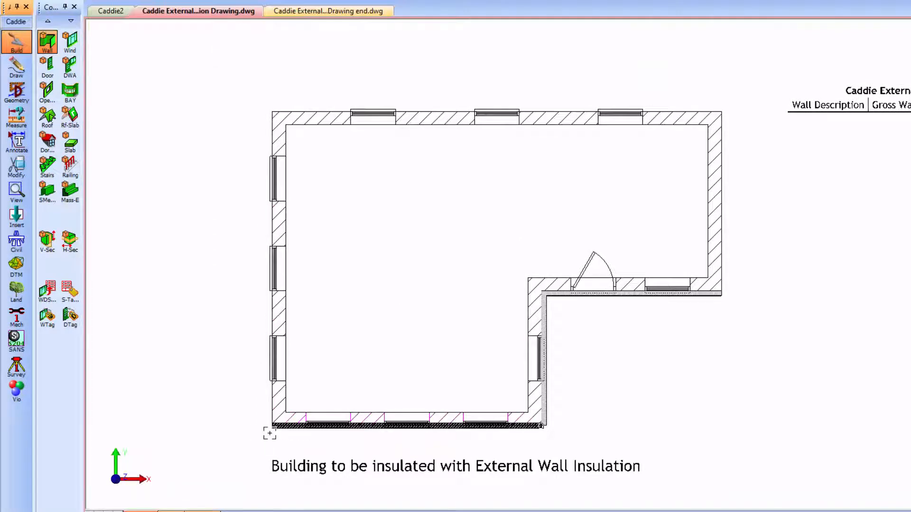
click(270, 111)
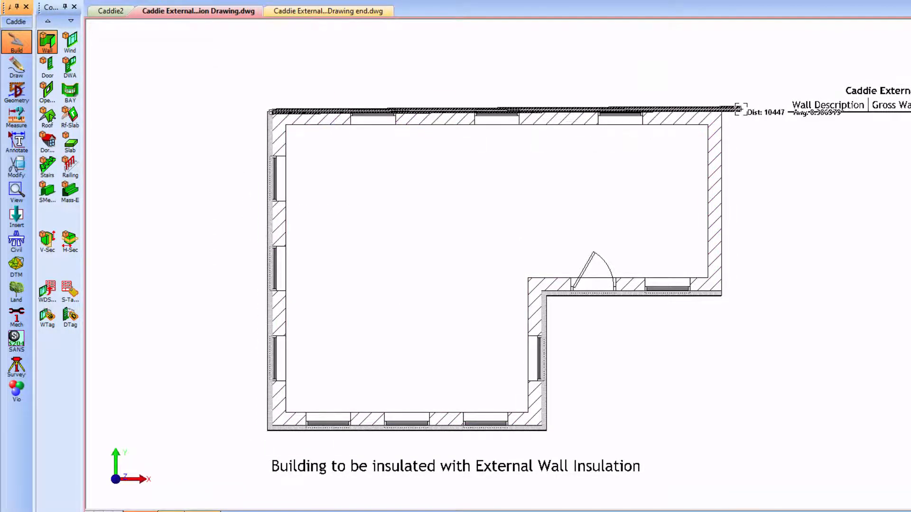
click(721, 112)
right_click(758, 260)
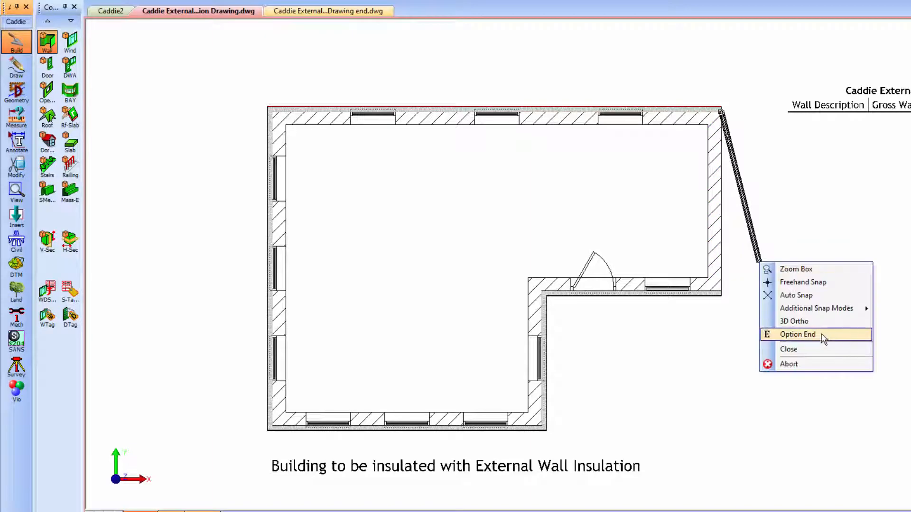
click(812, 348)
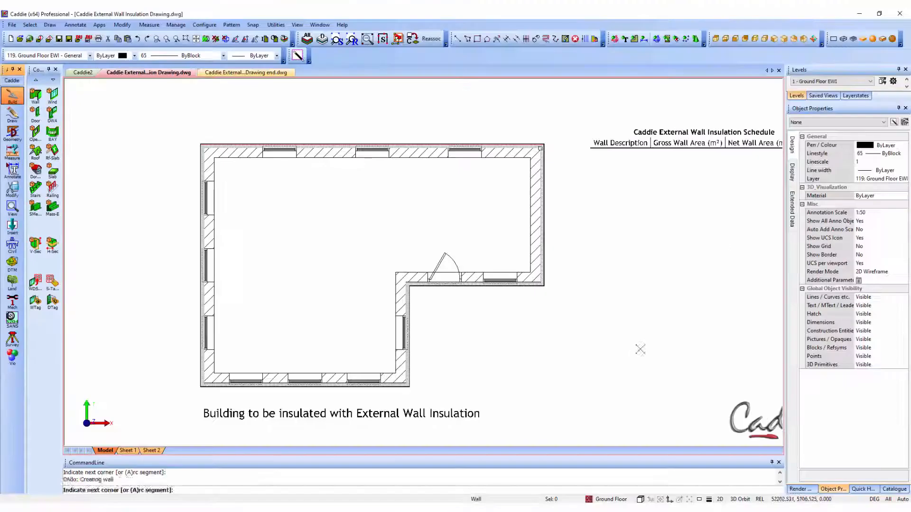
key(Escape)
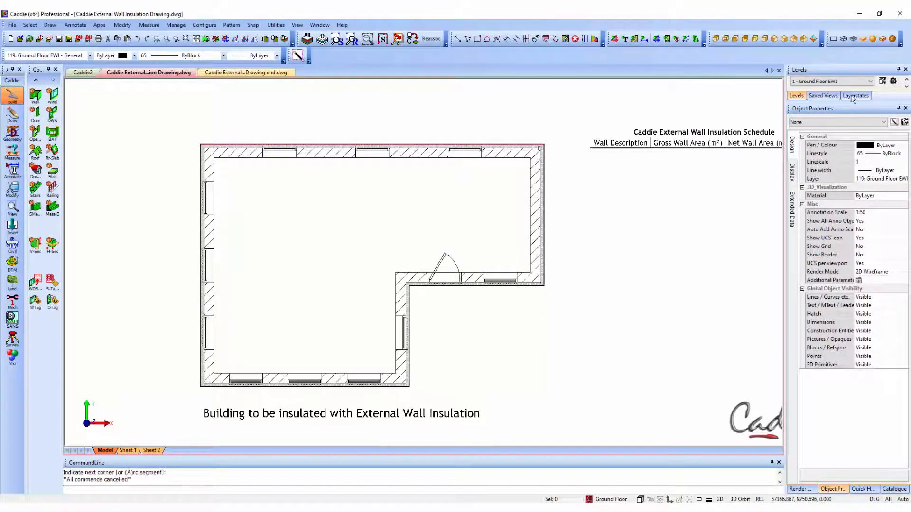
Step: Inspect the insulated building in the saved Axon 1 view and return to a saved plan view
click(822, 97)
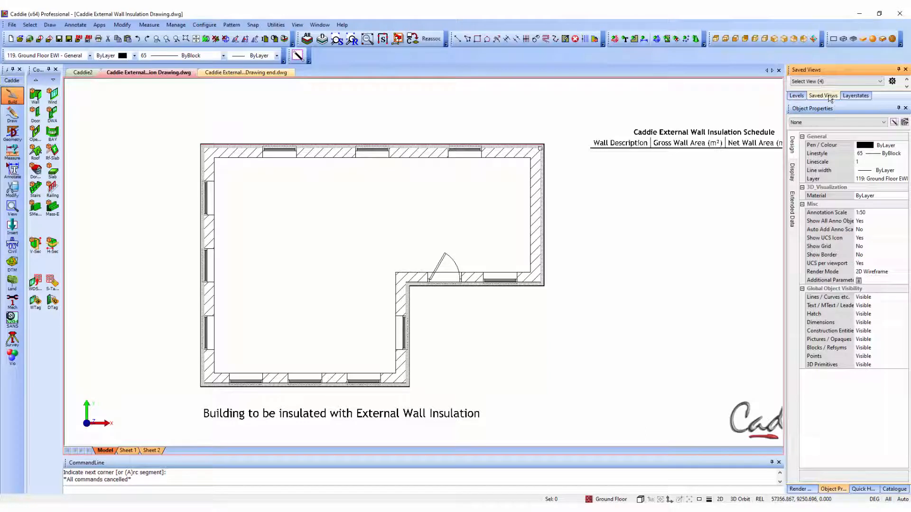
click(880, 81)
click(825, 94)
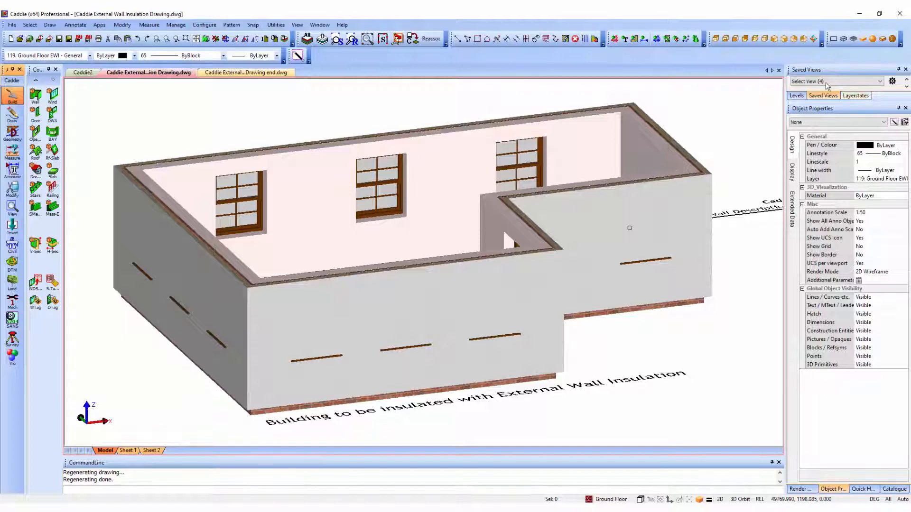
click(844, 81)
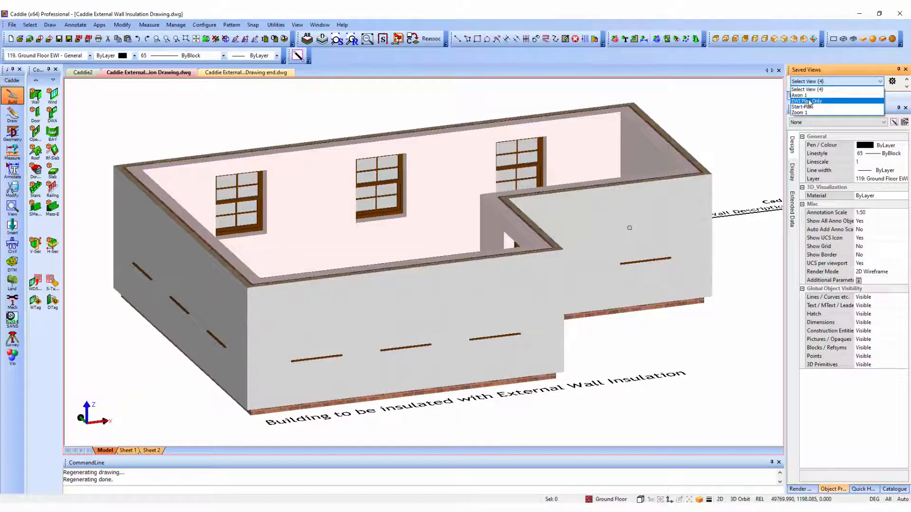
click(809, 101)
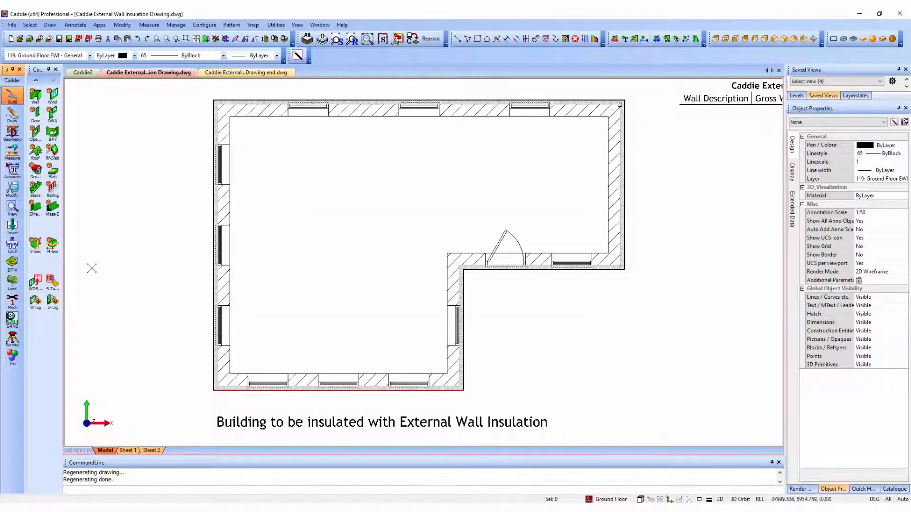
Step: Cut 1000 wide by 1250 high rectangular openings, head height 2100, centre origin, in the insulation at the recess and lower-wall windows
click(35, 131)
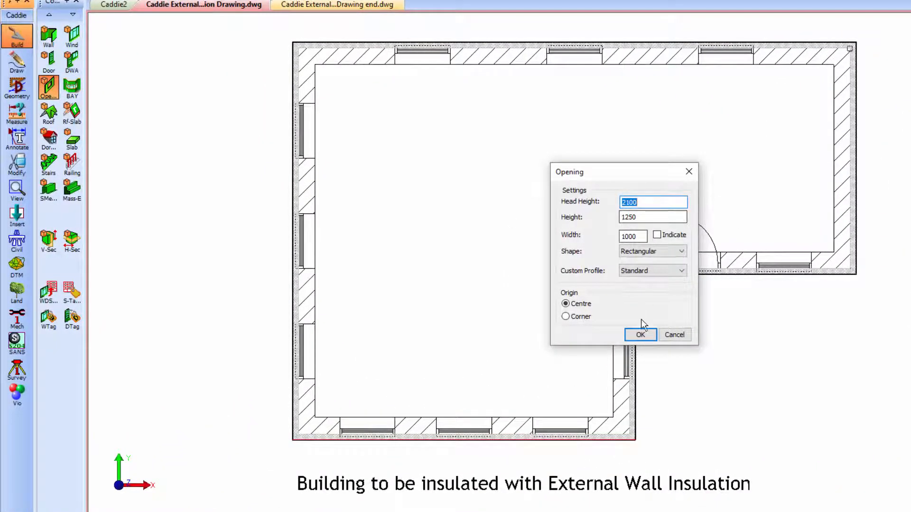
click(642, 335)
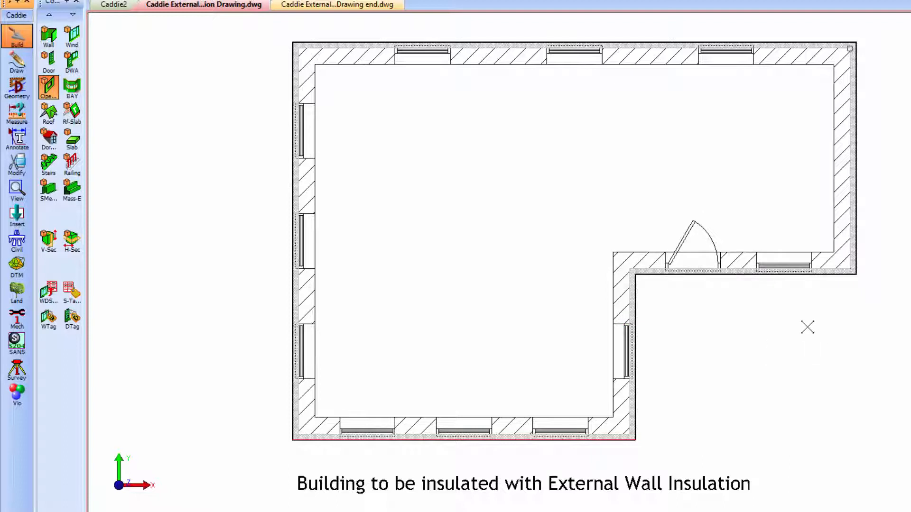
click(785, 266)
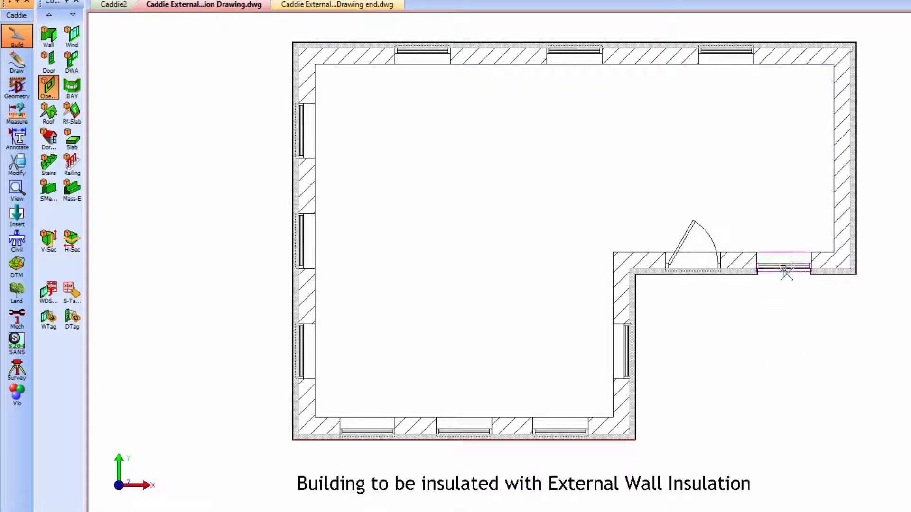
click(624, 349)
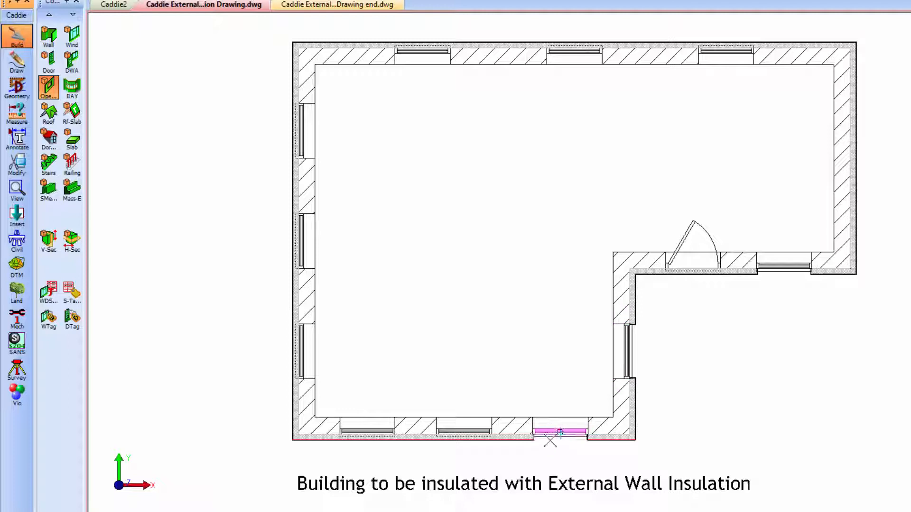
click(560, 431)
click(463, 431)
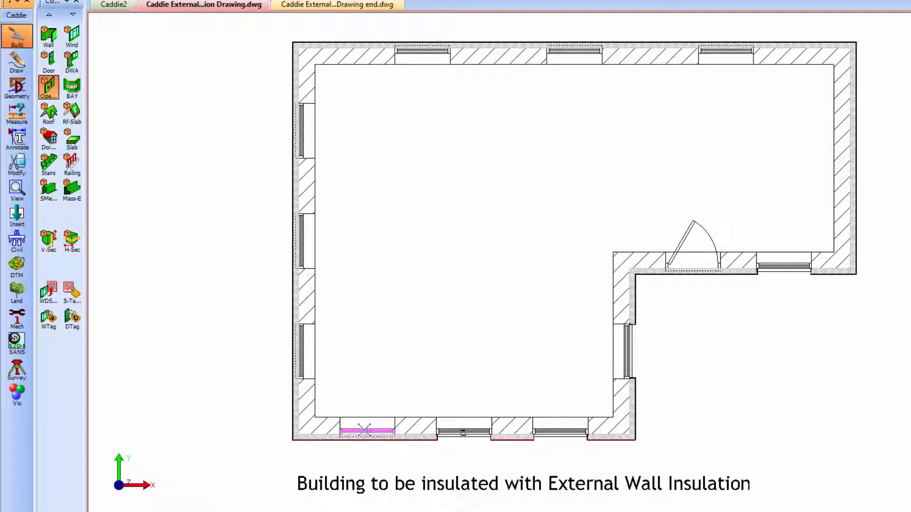
Step: Cut matching openings in the insulation at the three left-wall windows and the three upper-wall windows
click(301, 356)
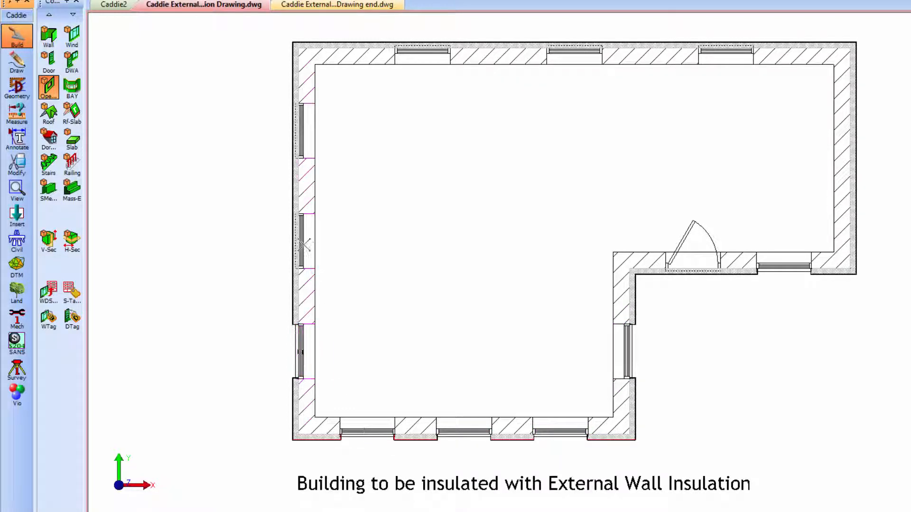
click(301, 241)
click(307, 133)
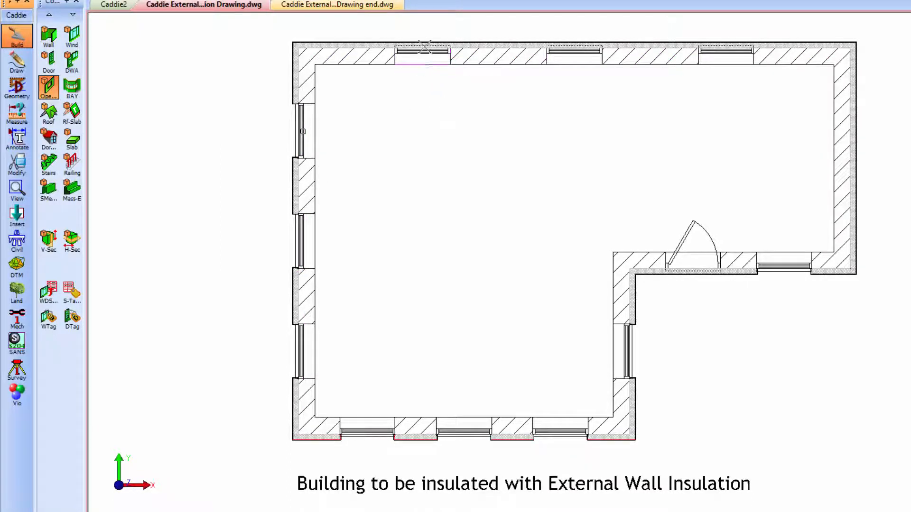
click(421, 45)
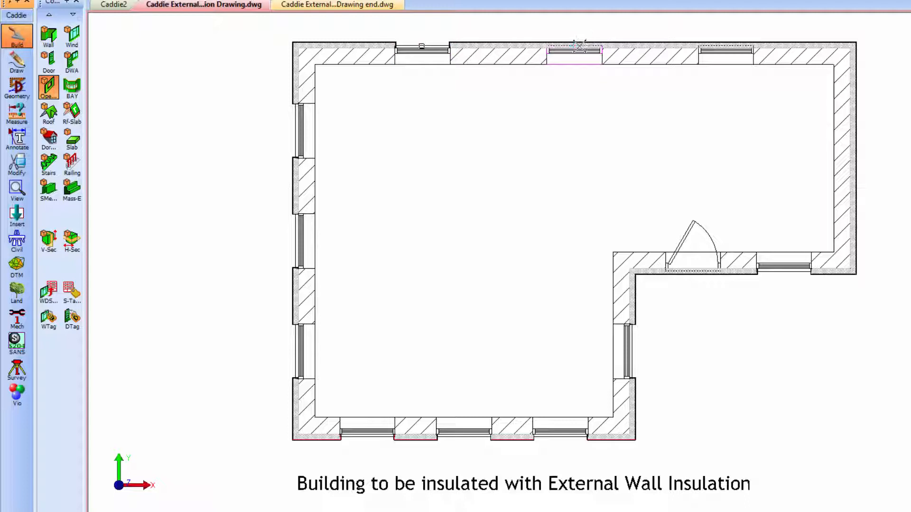
click(579, 46)
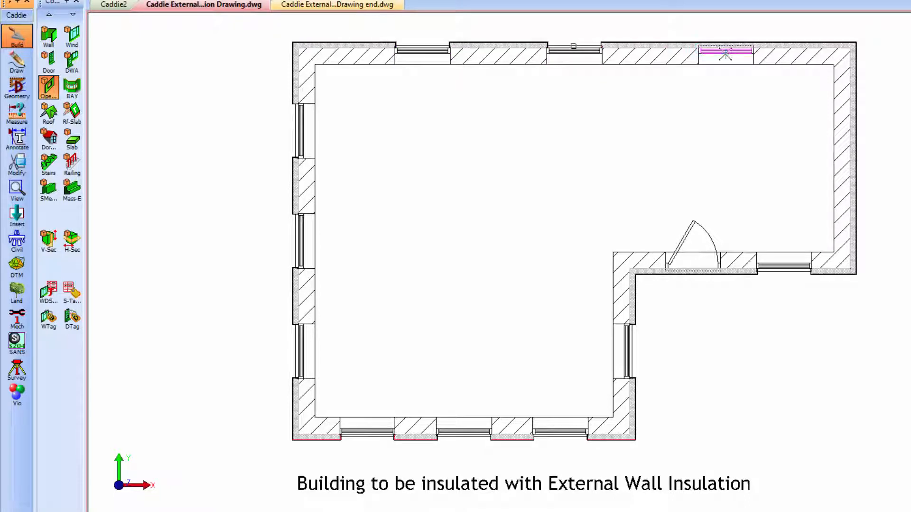
click(725, 53)
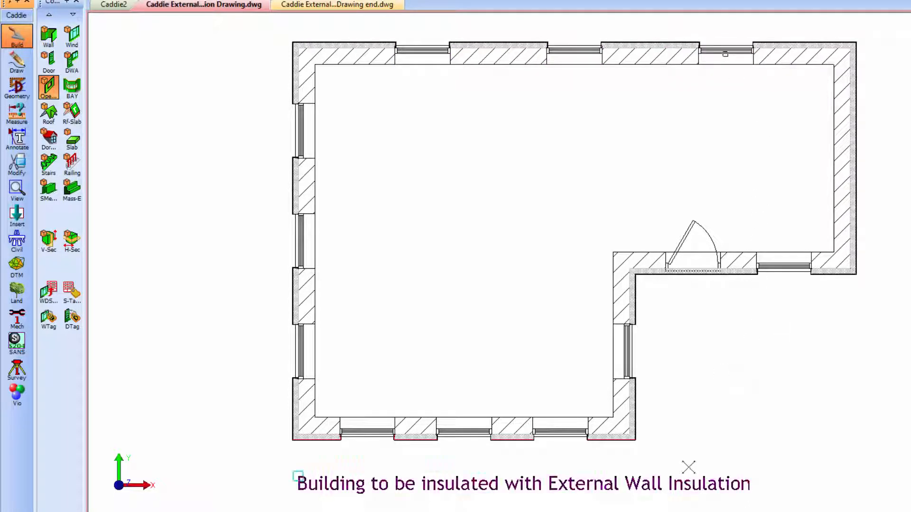
key(Escape)
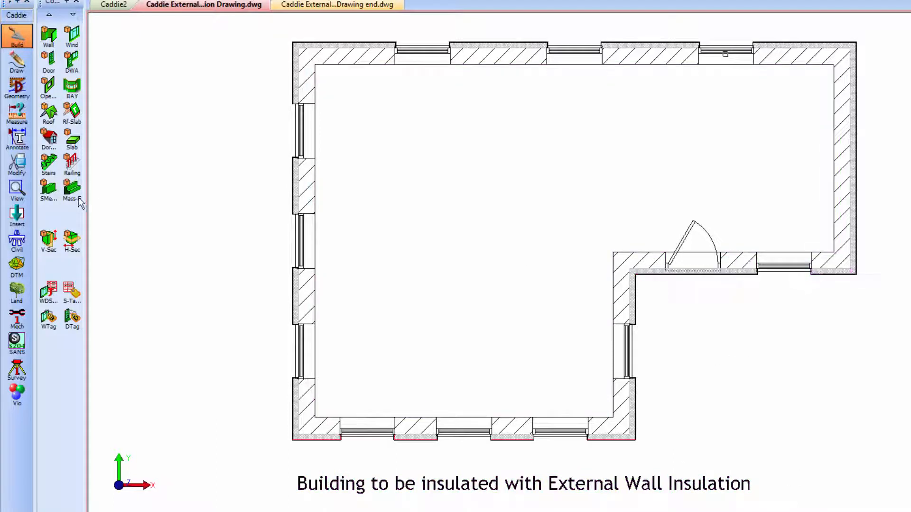
Step: Cut a centred rectangular opening 1000 wide and 2150 high, head height 2100, in the insulation at the door
click(690, 259)
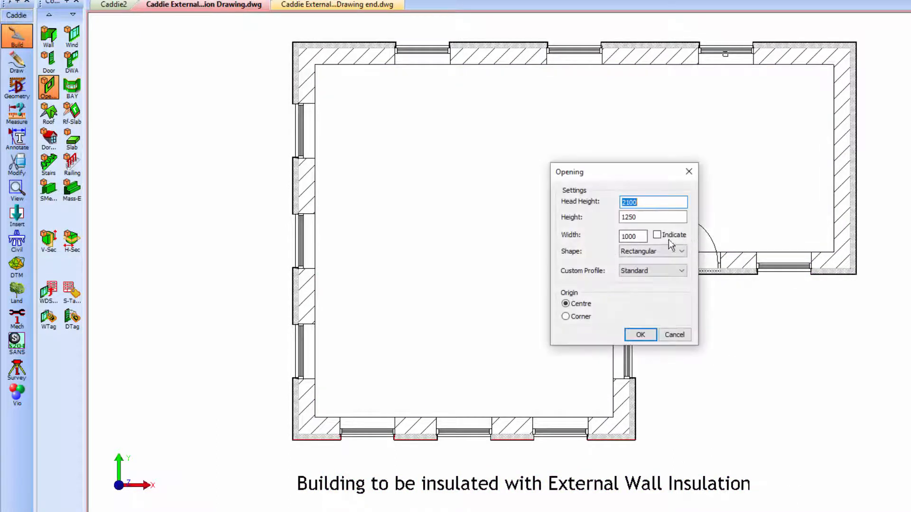
drag(630, 219, 609, 220)
text(21)
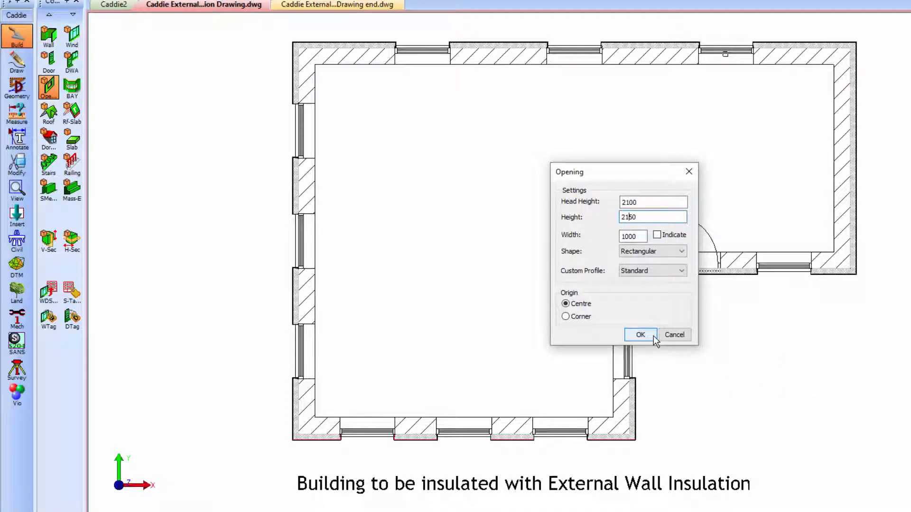
click(653, 335)
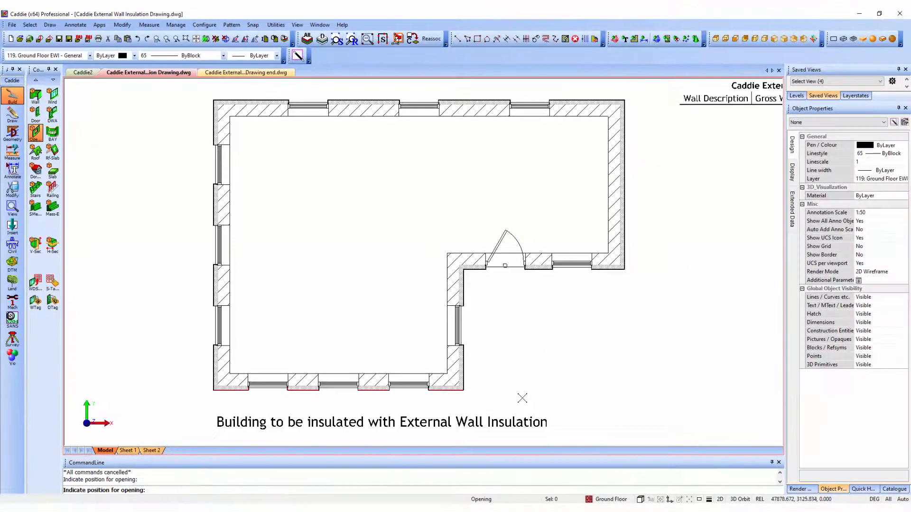
key(Escape)
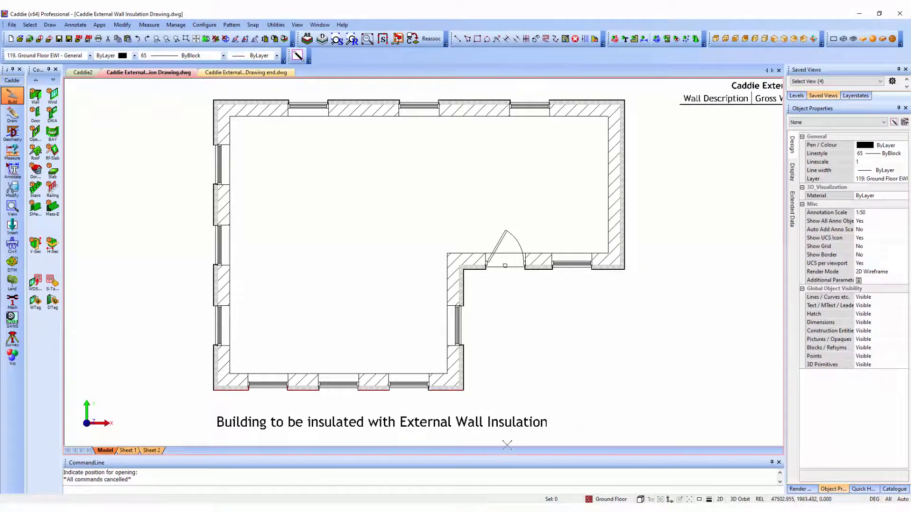
Step: Inspect the insulation openings in the saved Axon 1 view and return to a saved plan view
click(824, 82)
click(806, 95)
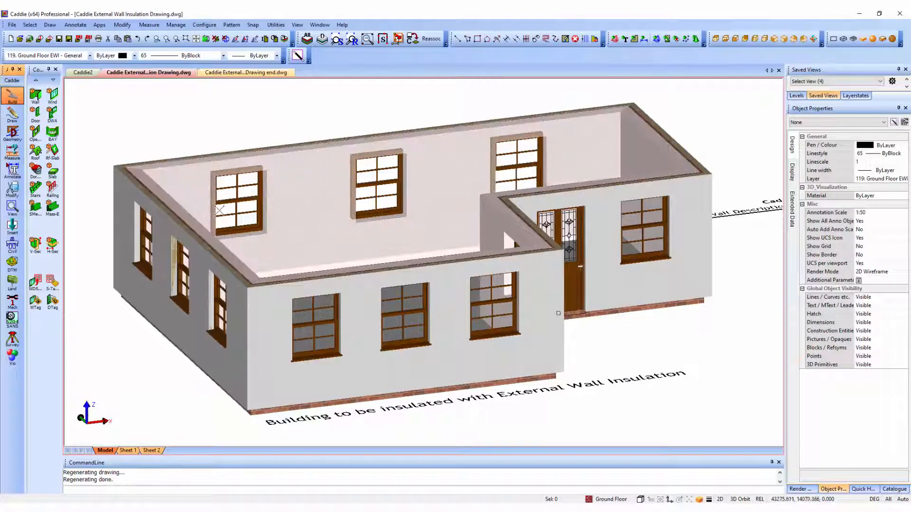
click(819, 84)
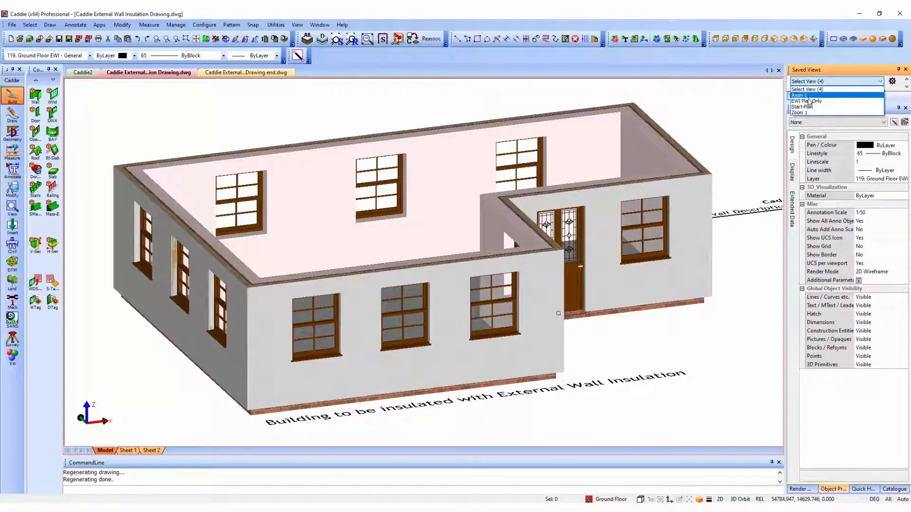
click(809, 102)
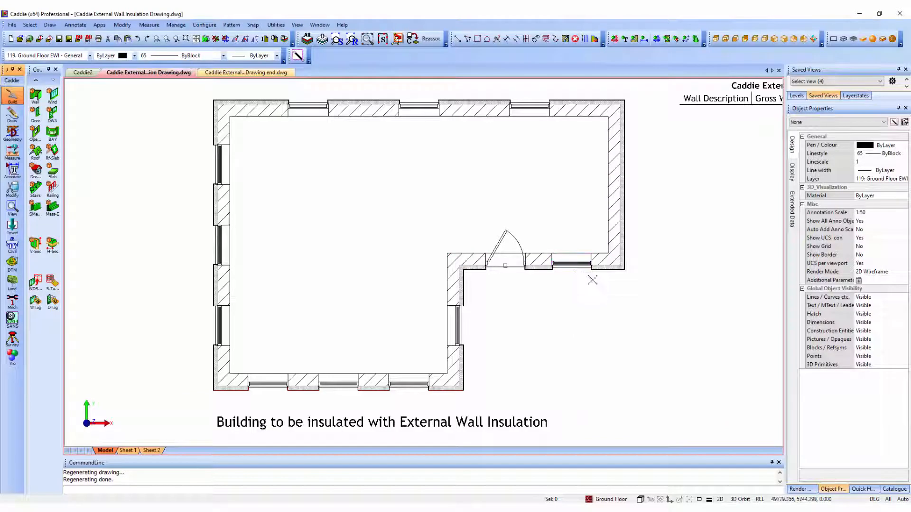
Step: Change the style of the window beside the door to EWI.DWA.Sash.Ext-Sill.Wood
key(z)
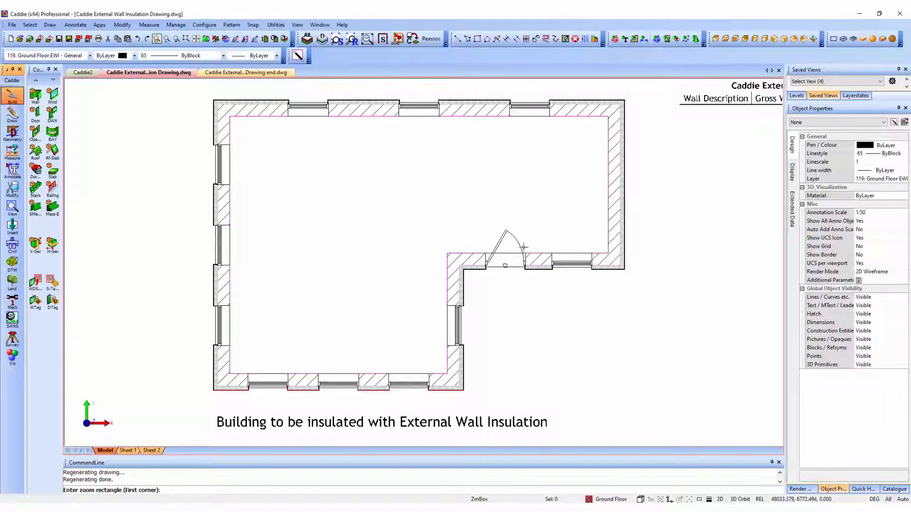
click(479, 223)
click(568, 285)
scroll(593, 382, up, 1)
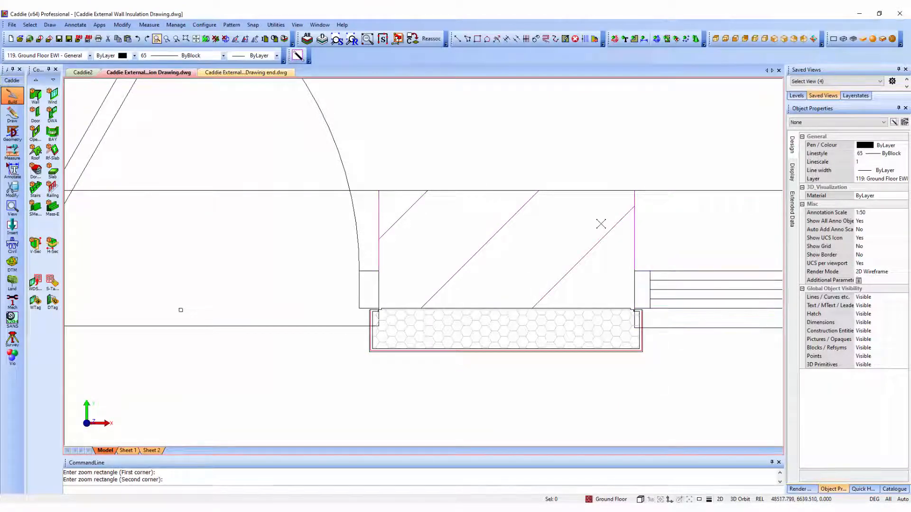
scroll(604, 261, down, 1)
scroll(604, 261, down, 2)
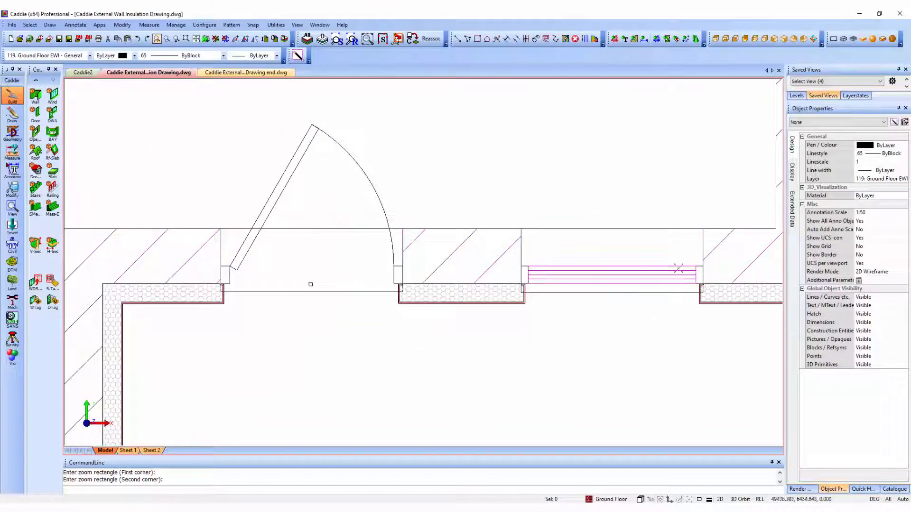
scroll(567, 254, up, 2)
click(577, 237)
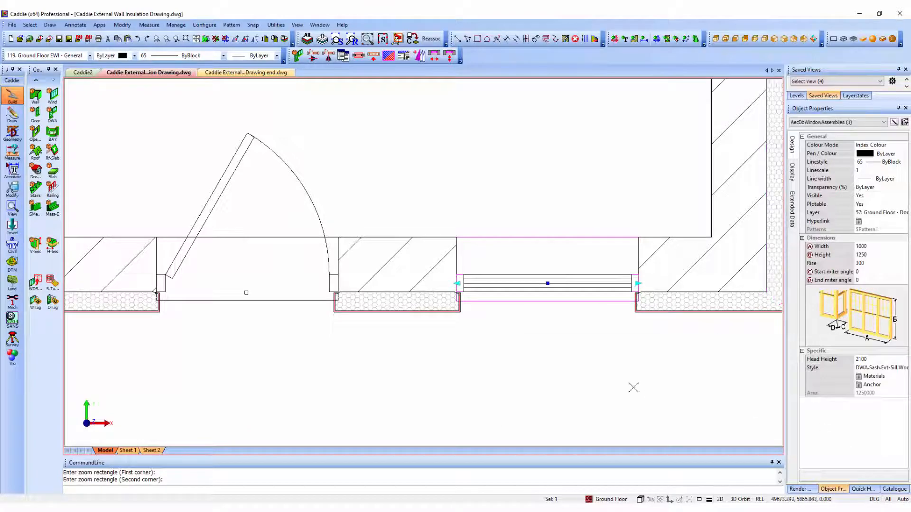
click(891, 368)
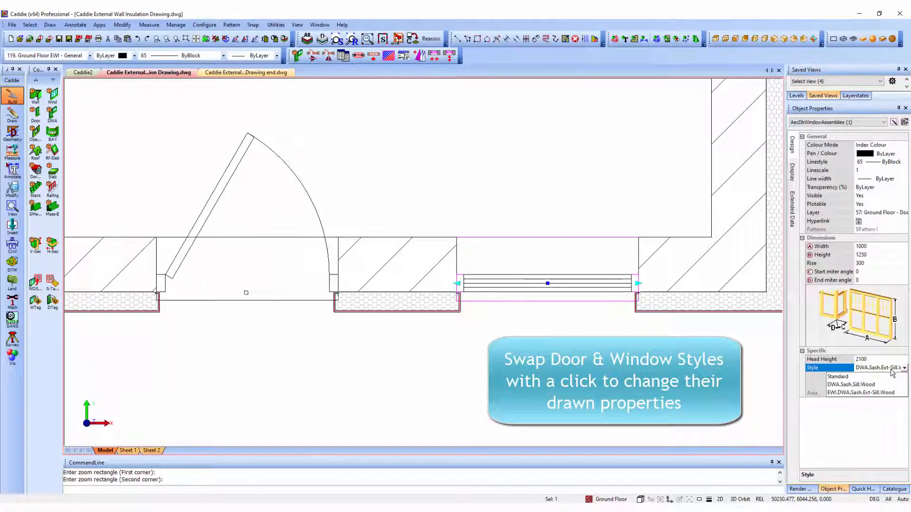
click(868, 392)
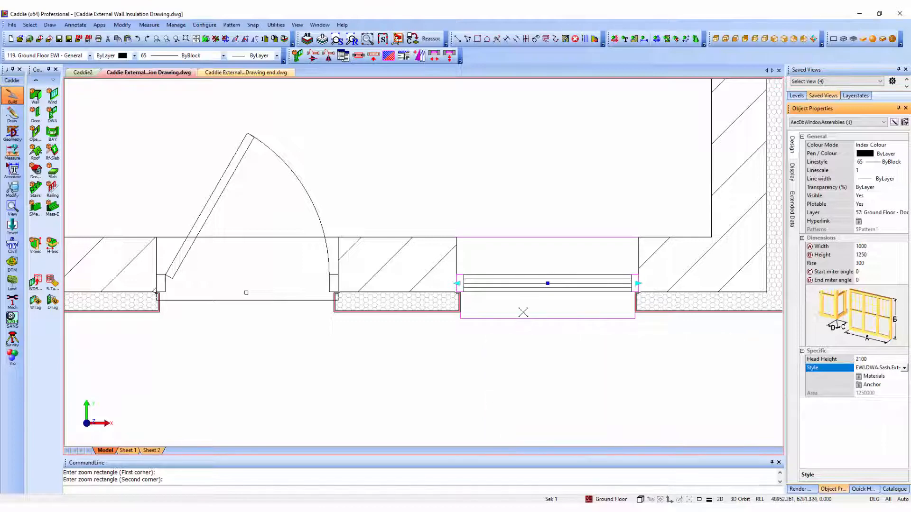
Step: Clone the edited window's style to the building's other windows, using Scope selection and setting its parameters as current
click(905, 122)
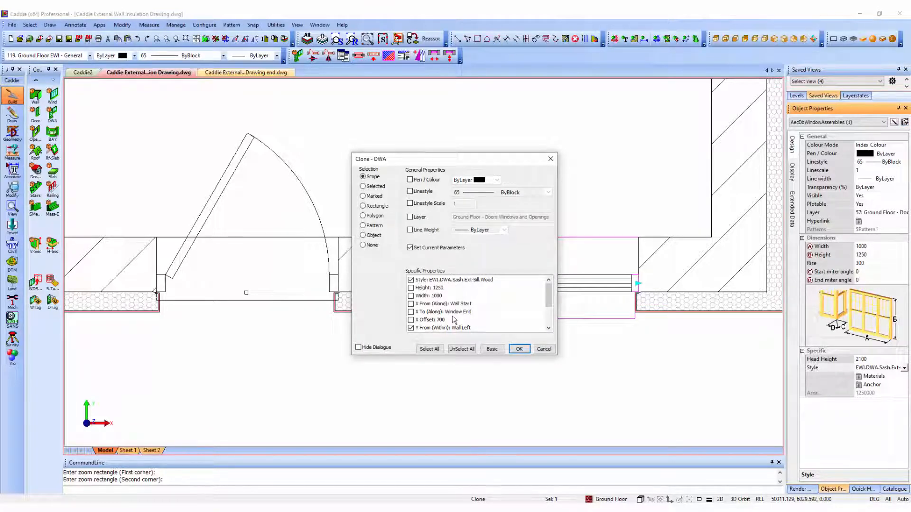
click(520, 349)
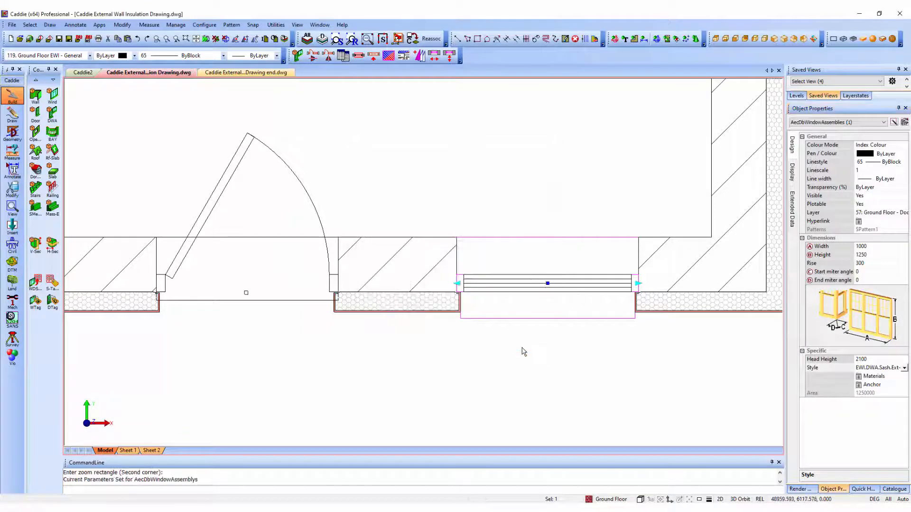
scroll(448, 282, down, 1)
scroll(448, 281, down, 2)
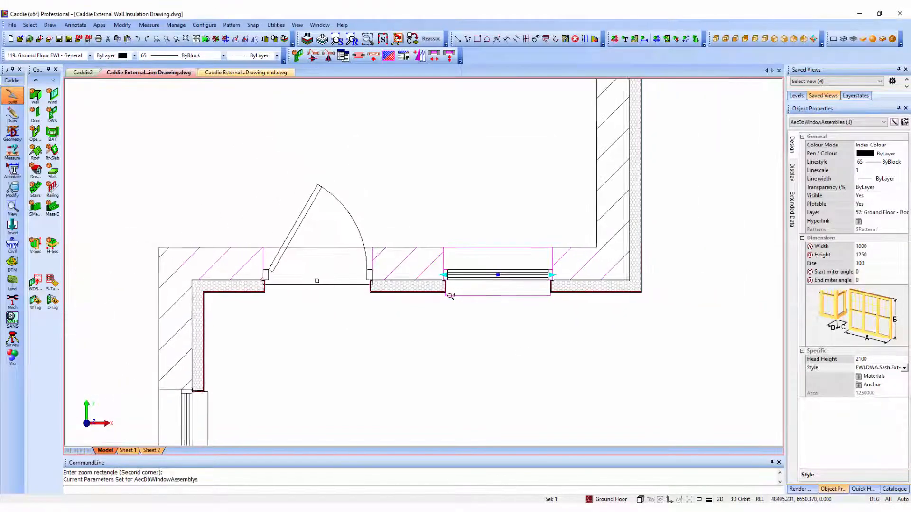
key(Escape)
Step: Change the door's style to JW.Door.Ext.Woodhouse.EWI and deselect it
click(359, 244)
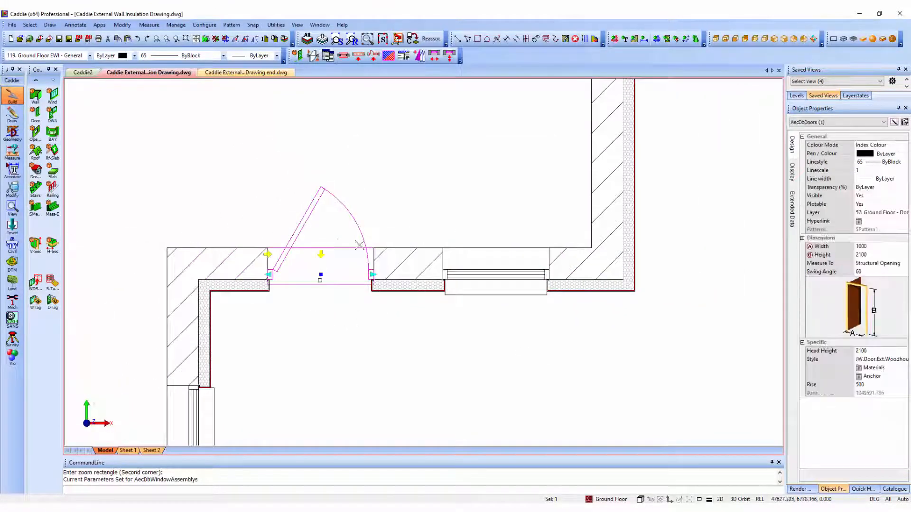
click(882, 359)
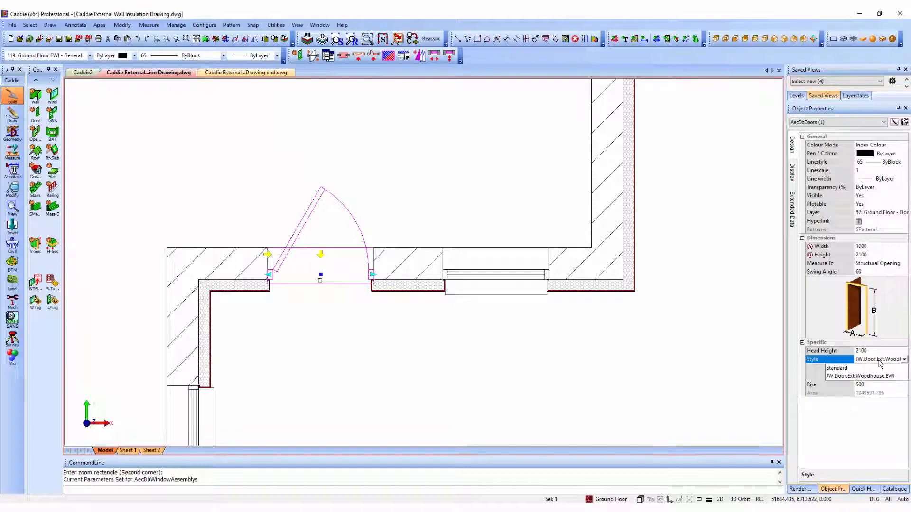
click(868, 378)
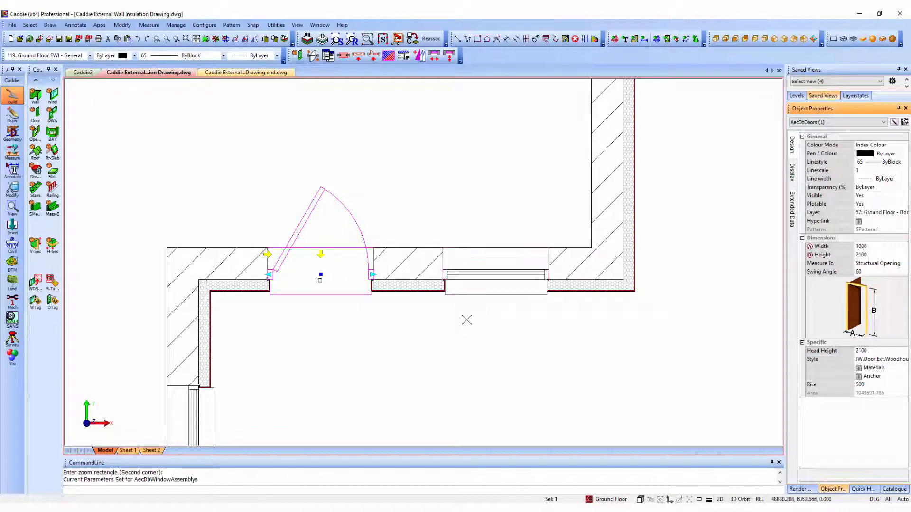
click(465, 319)
key(Escape)
Step: Set the current level to 3 - Ground Floor EWI Only so only the insulation walls are displayed with the schedule
scroll(514, 253, down, 2)
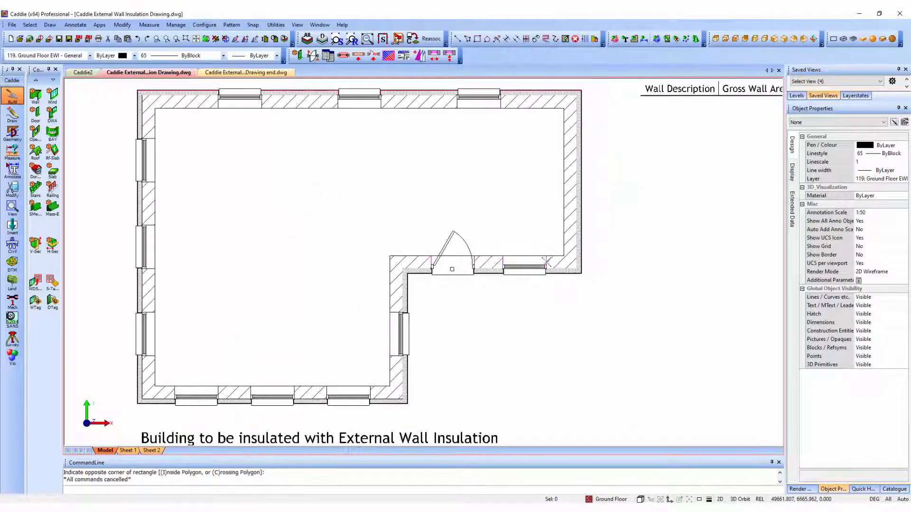
scroll(547, 260, down, 1)
middle_drag(569, 276, 463, 276)
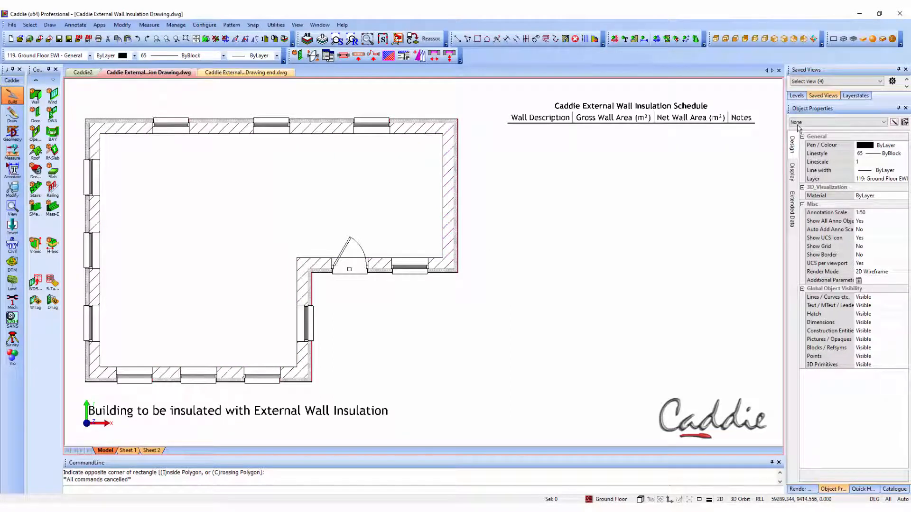
click(797, 96)
click(830, 81)
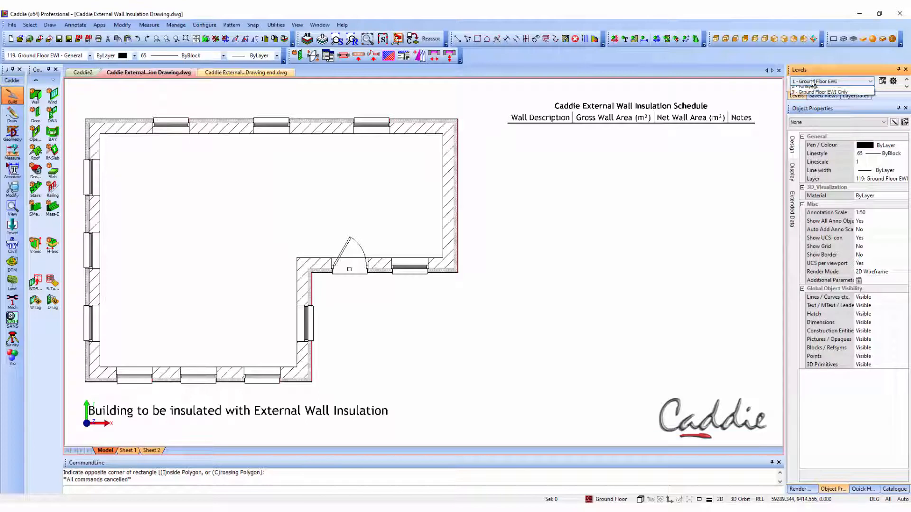
click(827, 107)
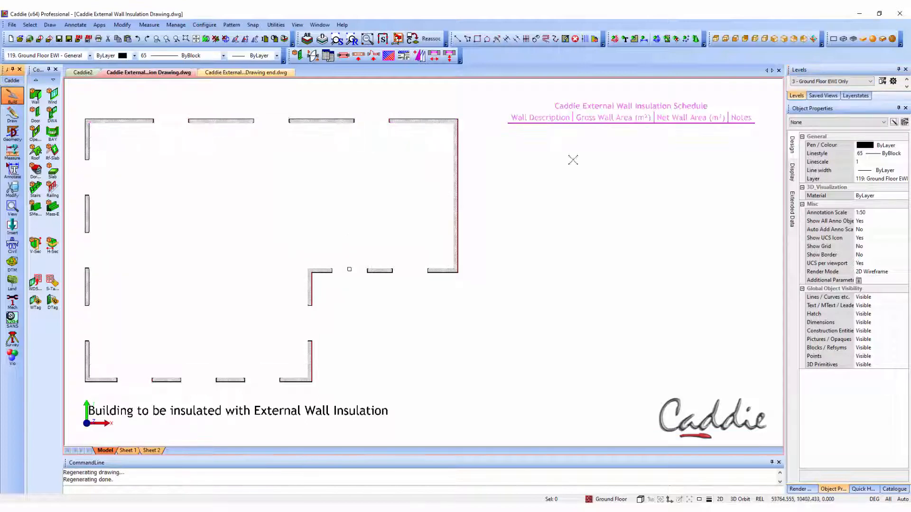
Step: Add all the external insulation walls of the plan to the Caddie External Wall Insulation Schedule
click(645, 117)
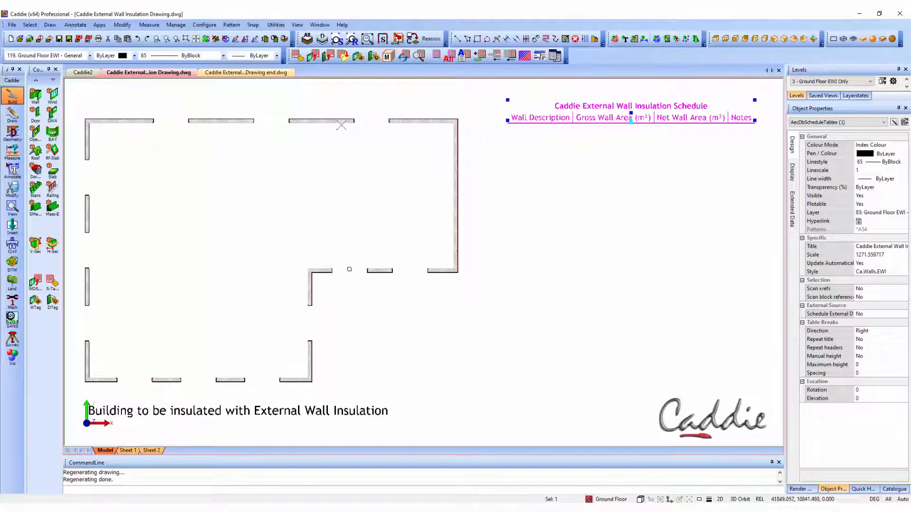
click(480, 56)
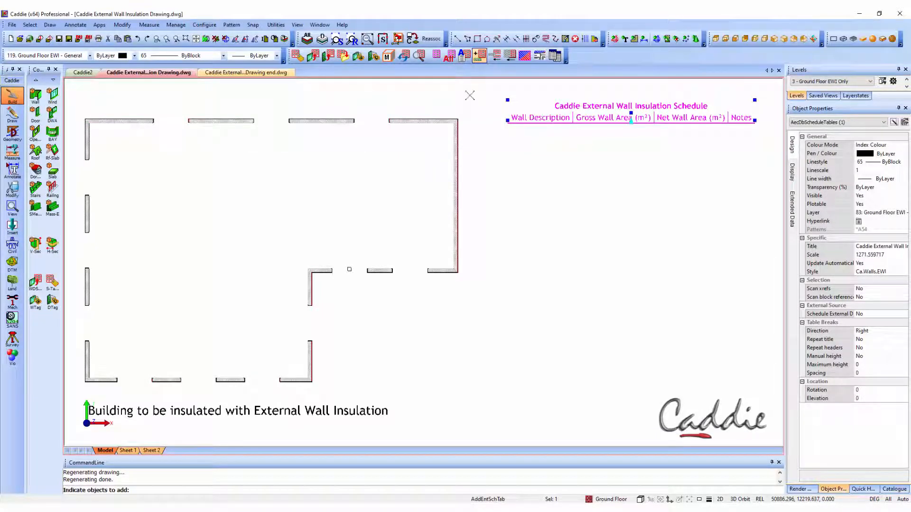
click(71, 96)
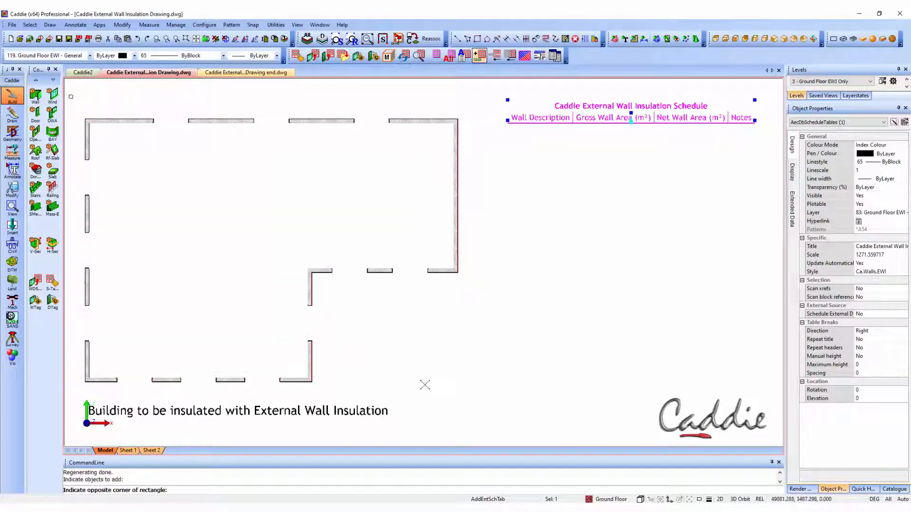
click(490, 396)
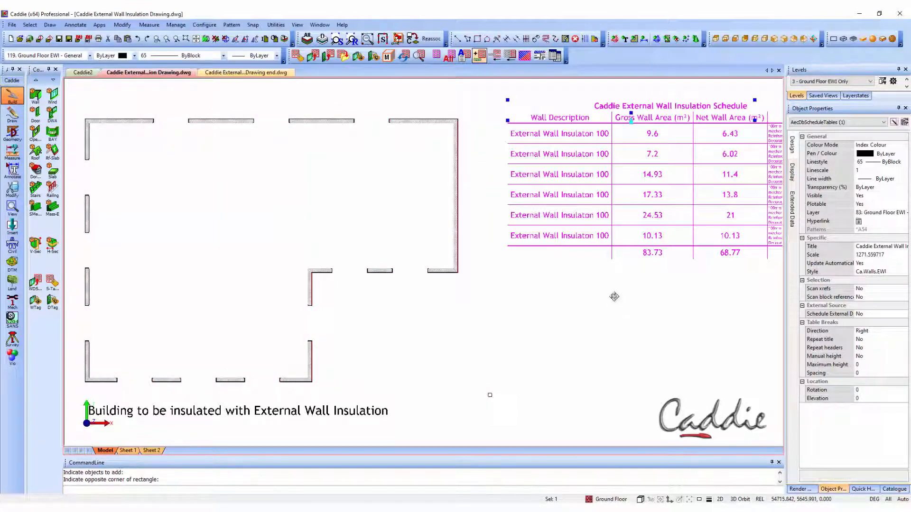
Step: Examine the insulation schedule's wall descriptions, gross and net areas, totals and notes up close, and deselect the table
middle_drag(614, 296, 526, 284)
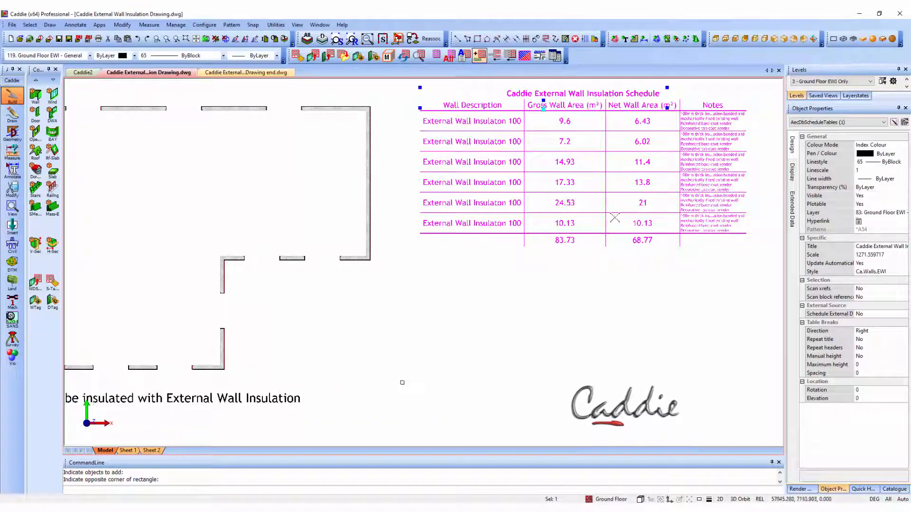
scroll(722, 351, up, 3)
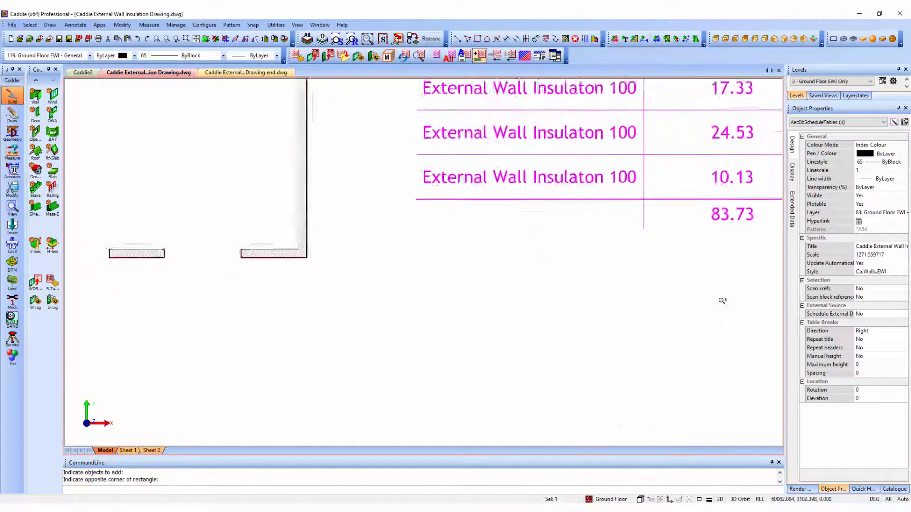
mouse_move(670, 183)
middle_down()
mouse_move(504, 228)
mouse_move(386, 292)
mouse_move(291, 402)
middle_up()
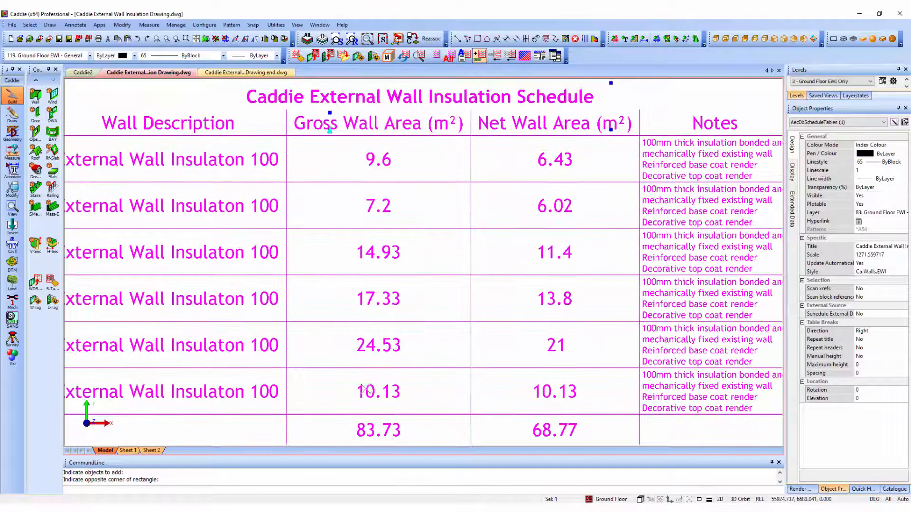
scroll(256, 256, down, 2)
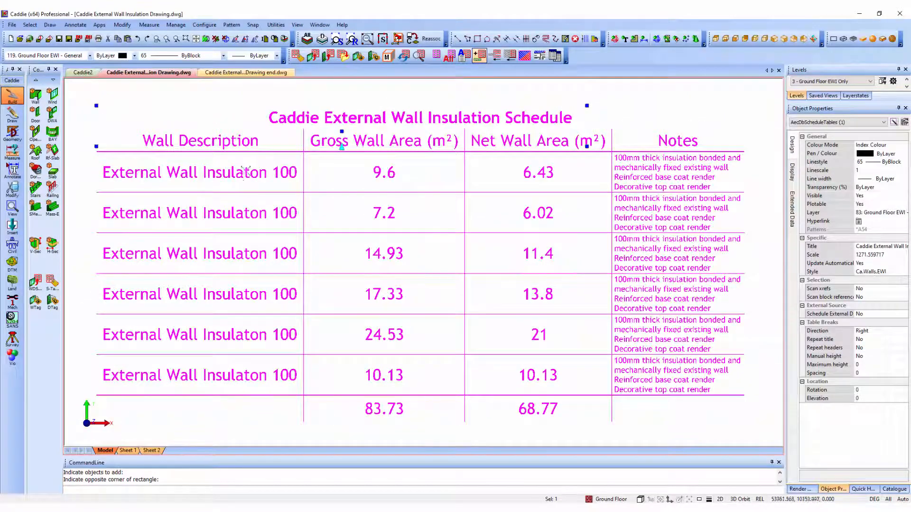
key(Escape)
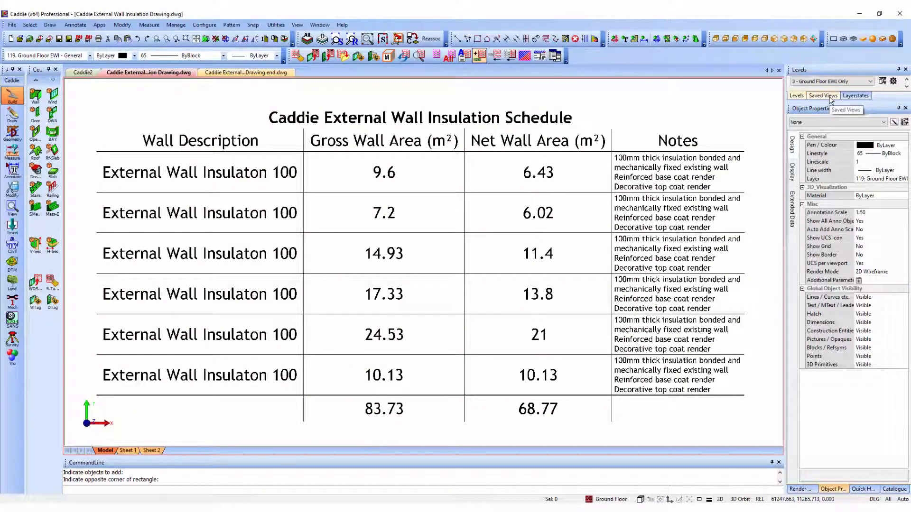
scroll(469, 232, down, 3)
scroll(473, 239, down, 1)
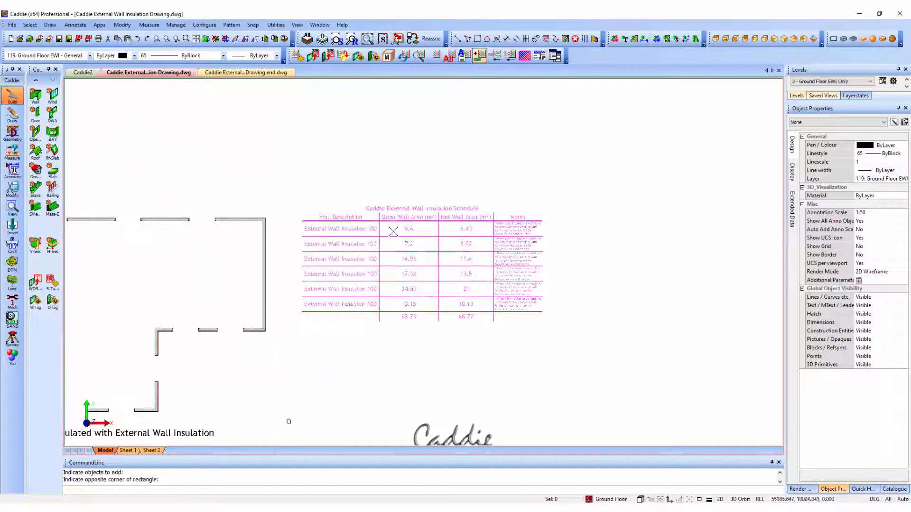
middle_drag(403, 224, 545, 171)
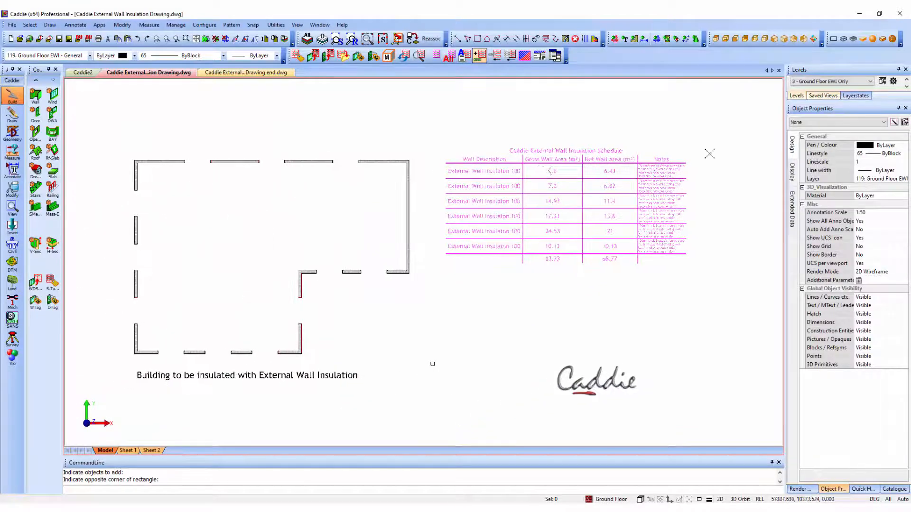
Step: Set the current level to 2 - All layers and restore the saved 3D view of the building
click(843, 83)
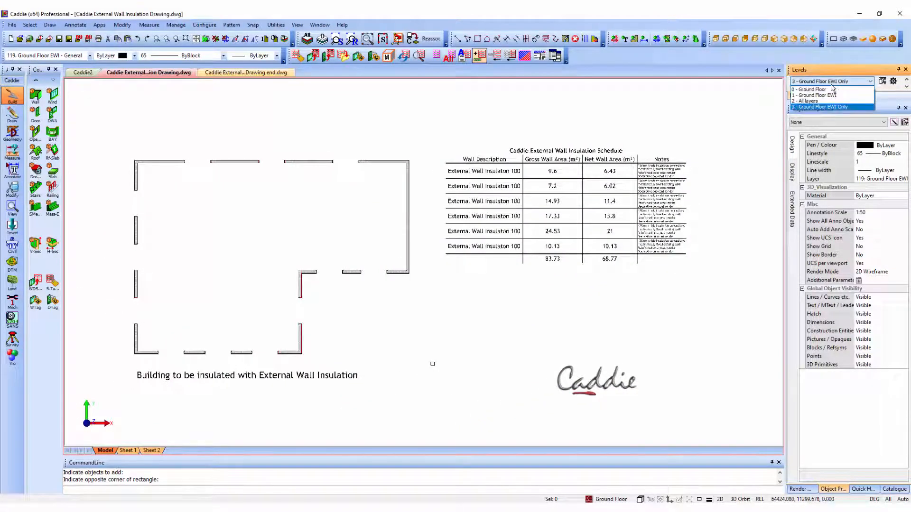
click(822, 101)
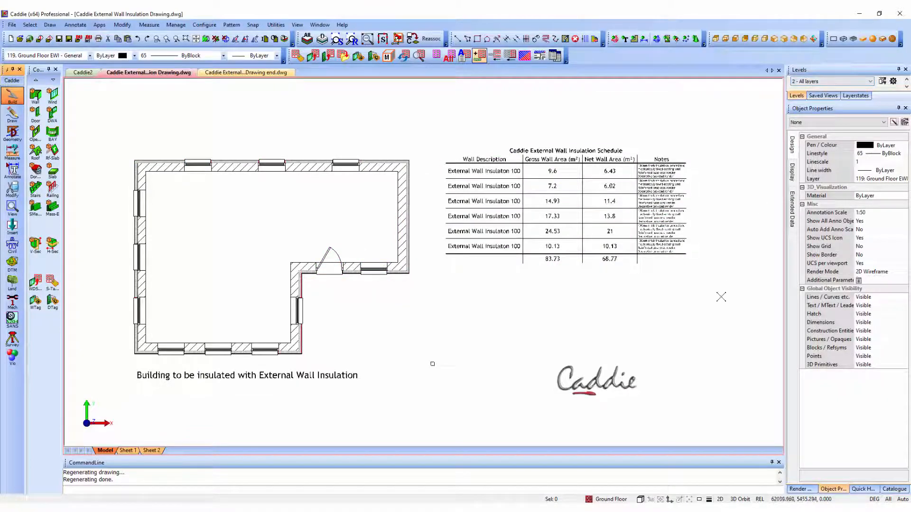
click(829, 95)
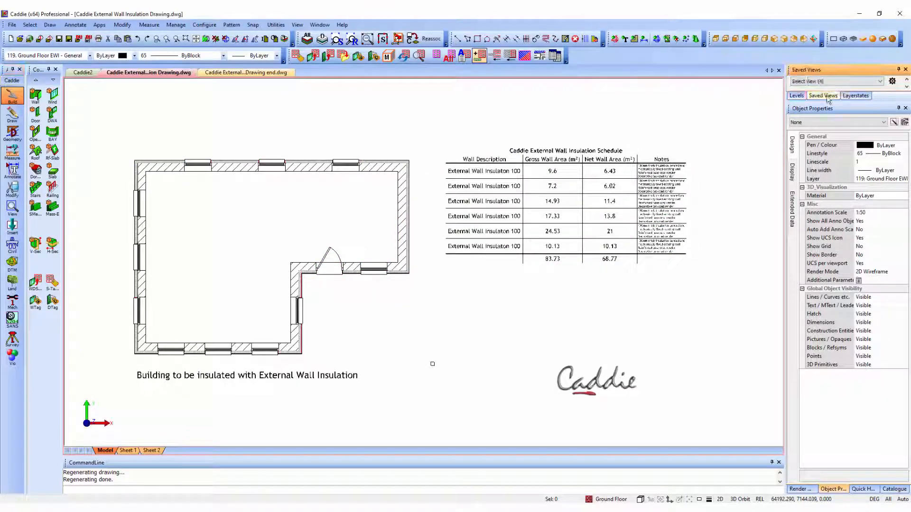
click(829, 81)
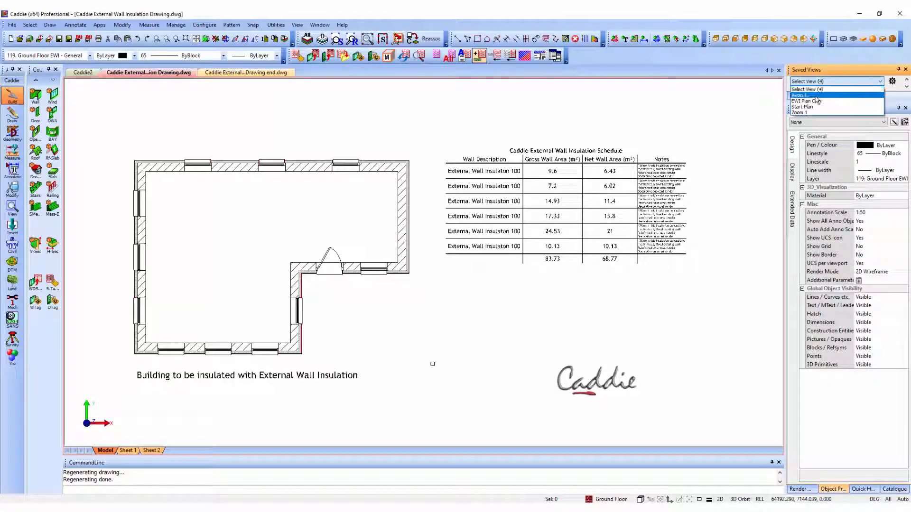
click(806, 95)
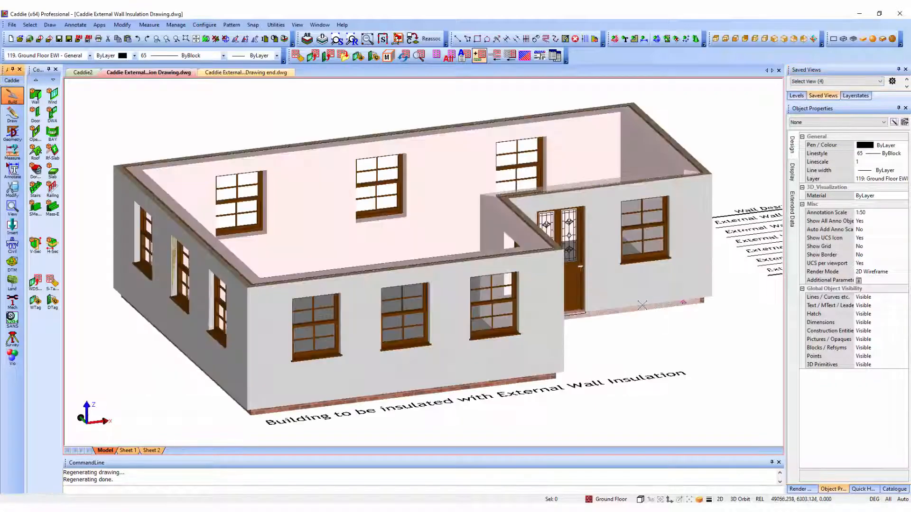